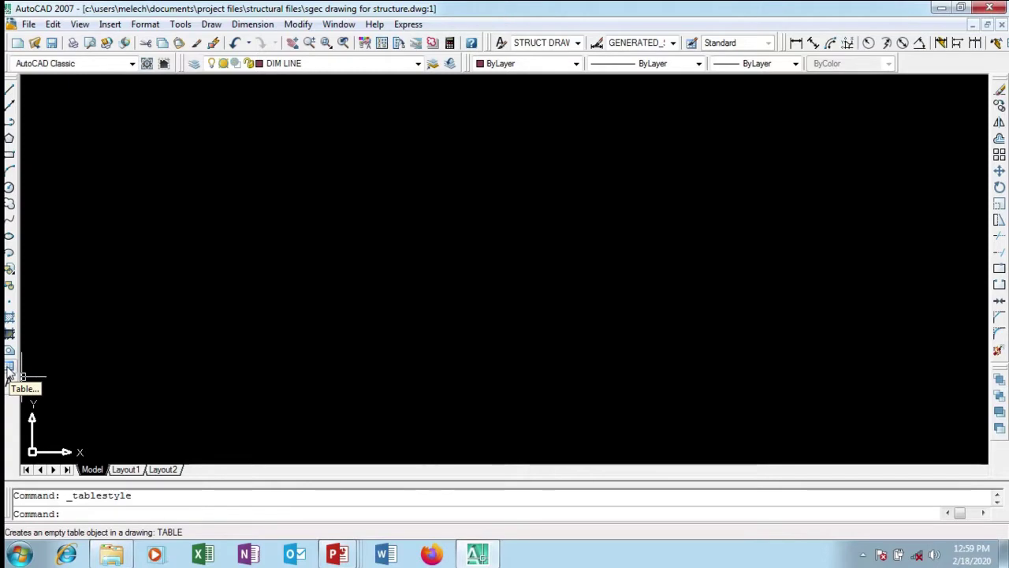
- Set up an Insert Table with 9 columns of width 4 and 7 data rows of height 2
click(9, 367)
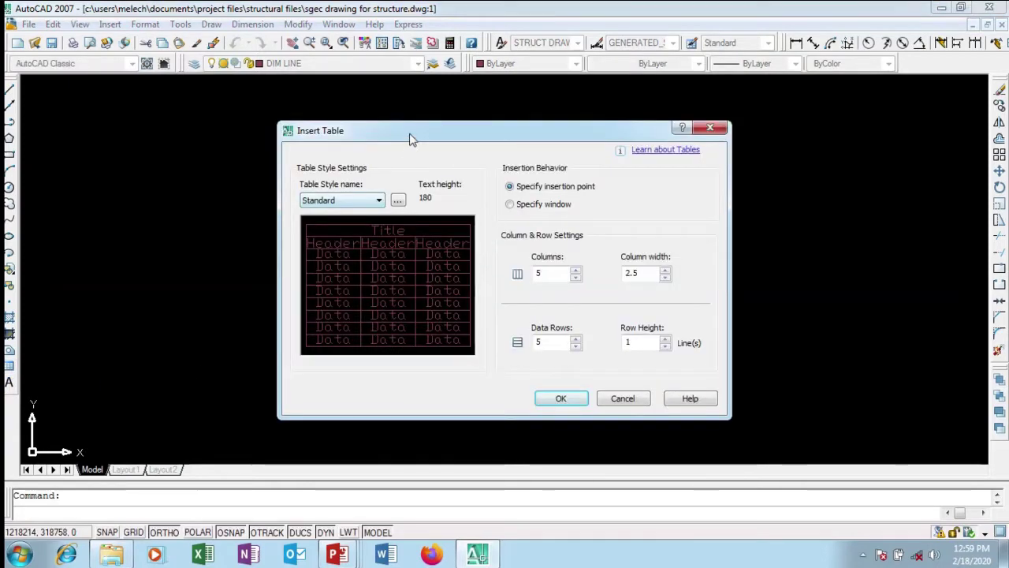
drag(410, 140, 410, 119)
double_click(555, 252)
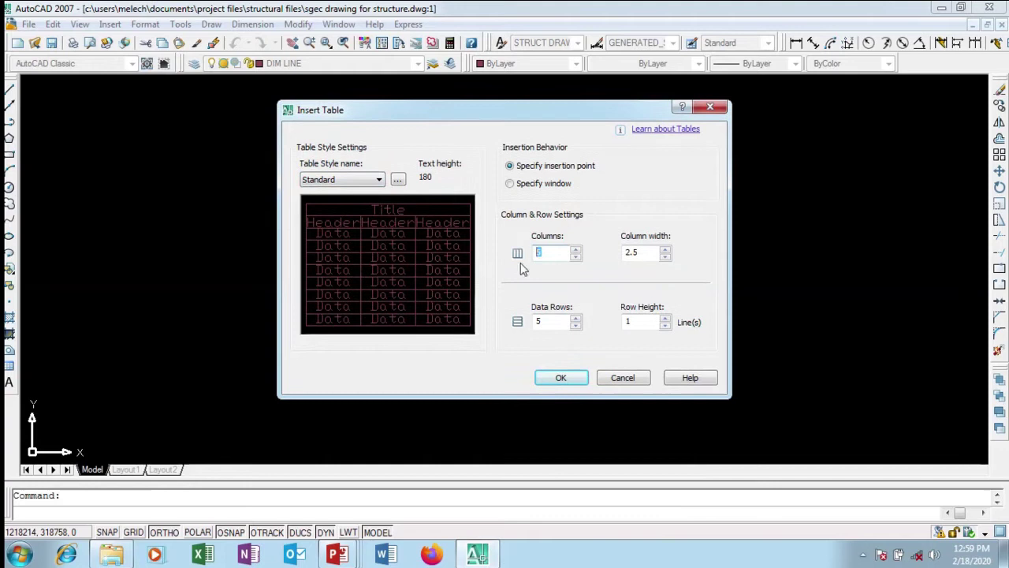
double_click(537, 322)
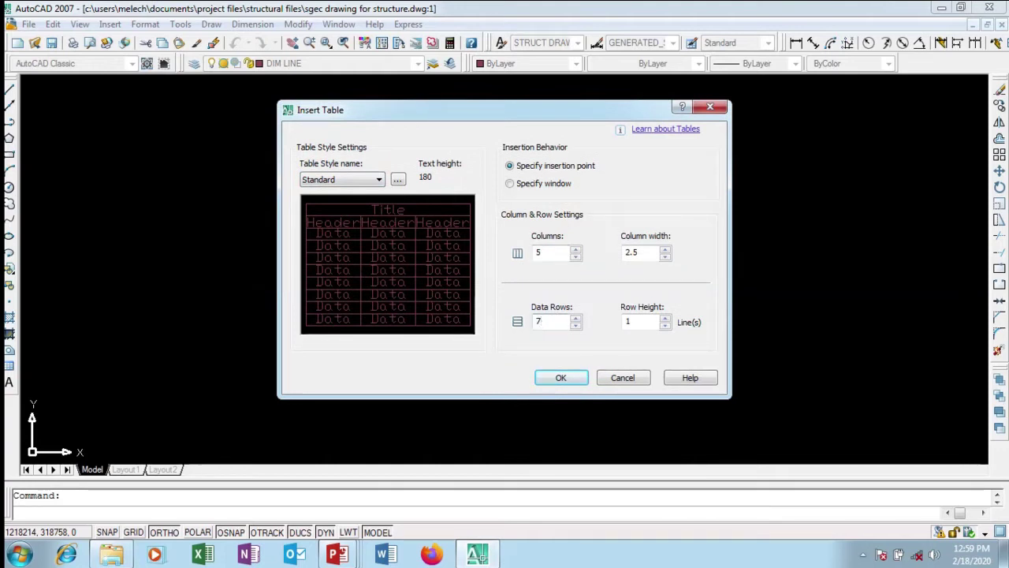
drag(550, 257, 523, 257)
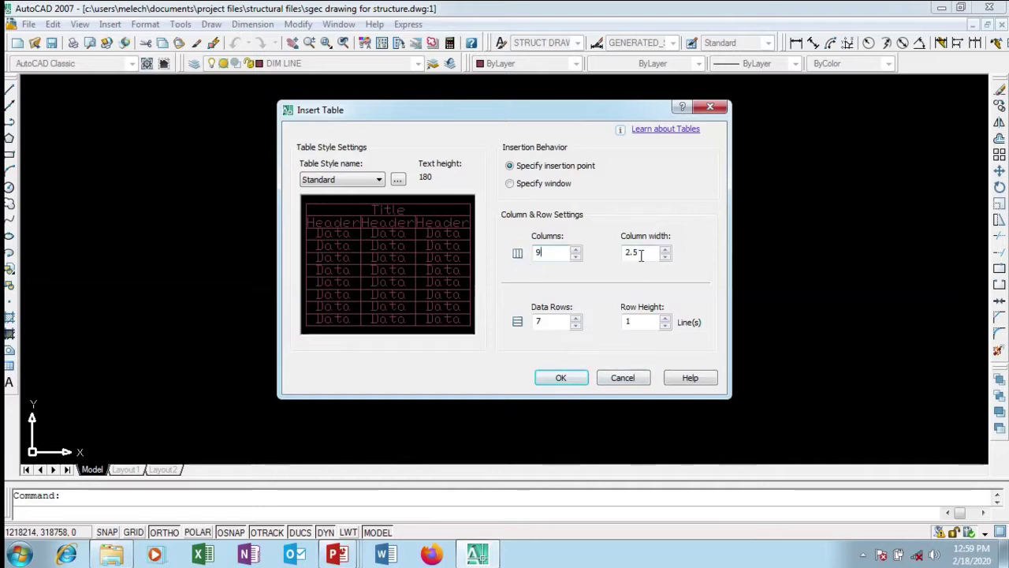
drag(643, 252, 620, 262)
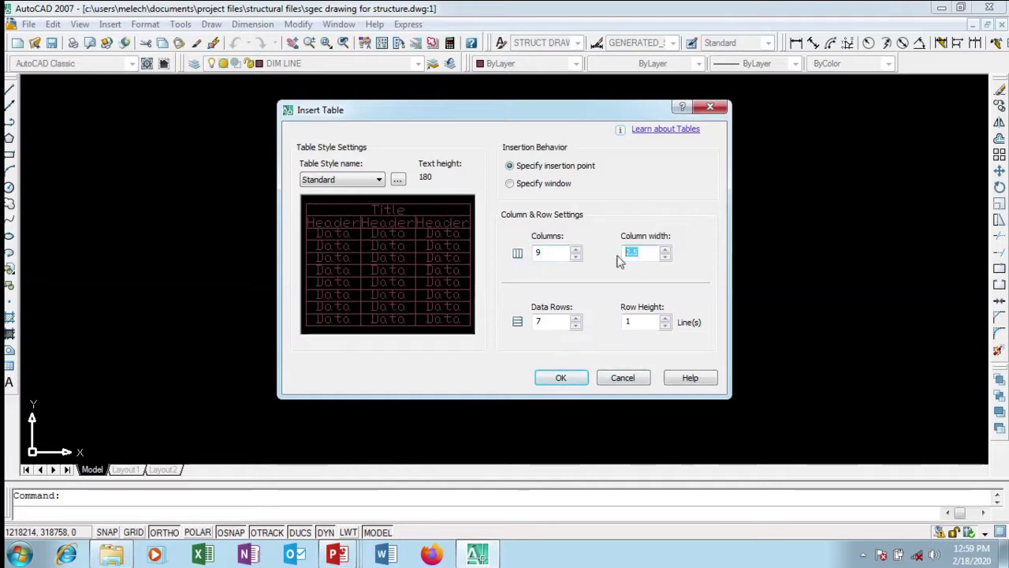
text(4)
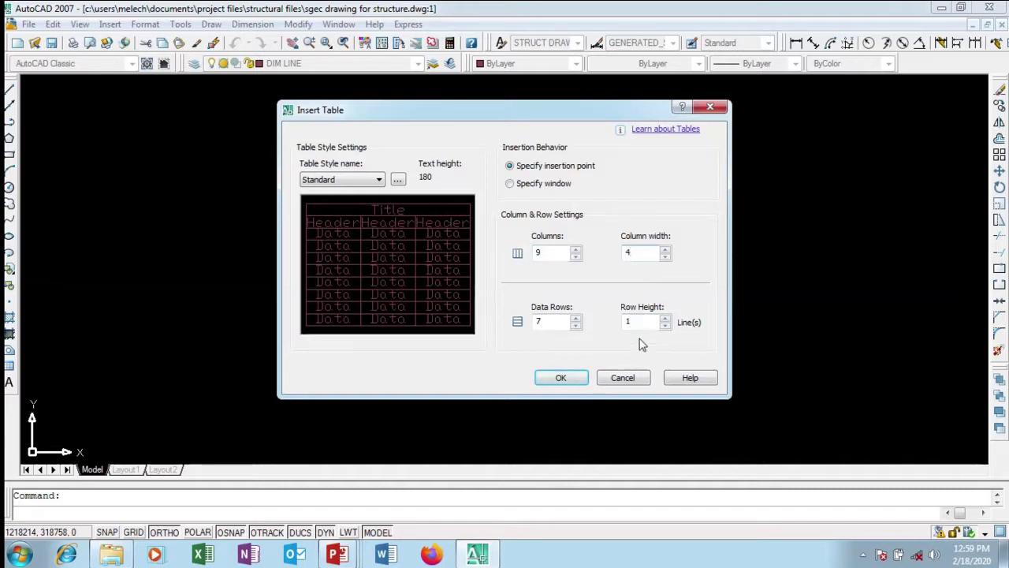
drag(635, 324, 611, 331)
- Place the table near the drawing centre, leaving its title cell empty
click(561, 377)
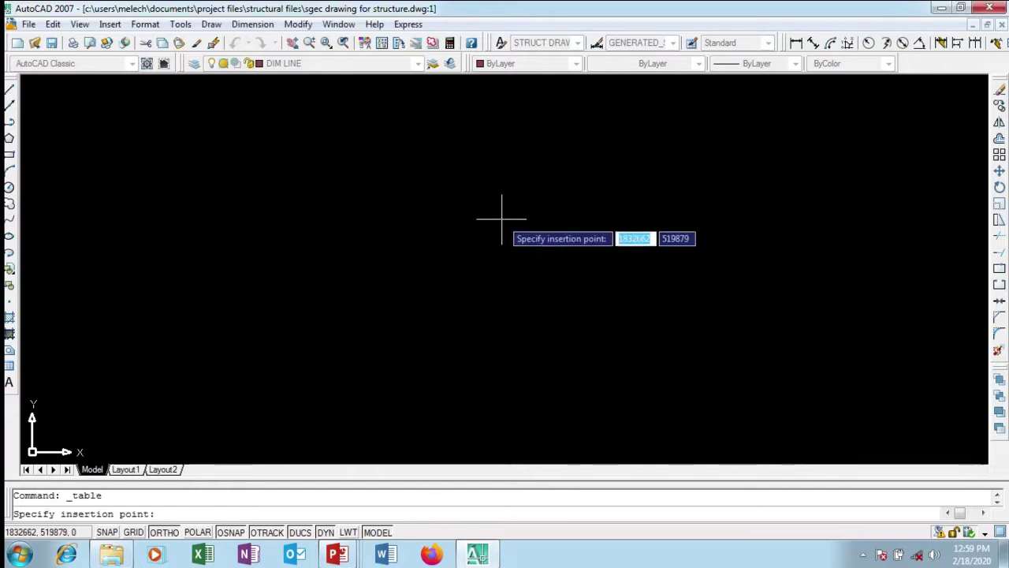
click(450, 198)
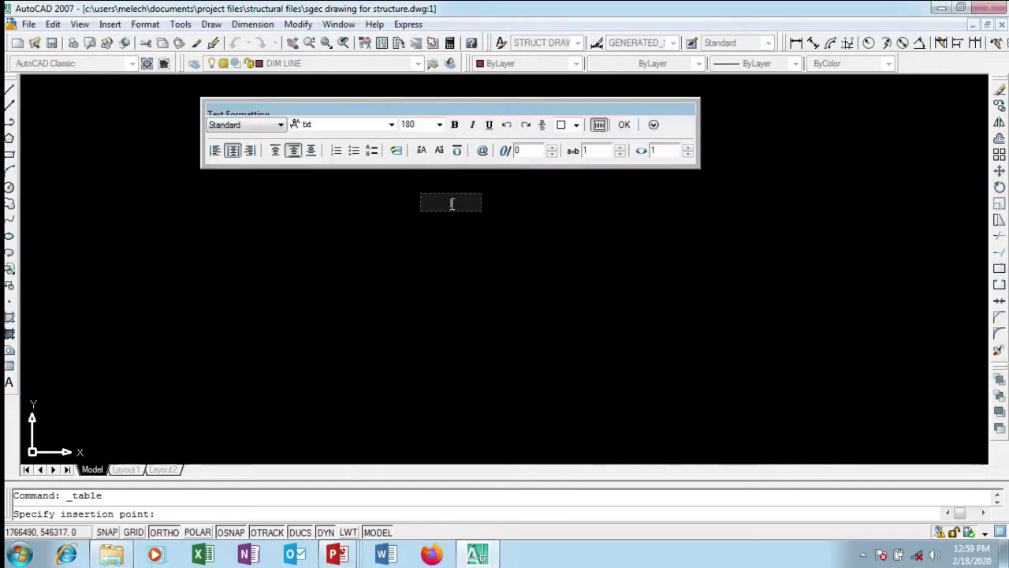
scroll(450, 202, up, 5)
scroll(479, 264, down, 10)
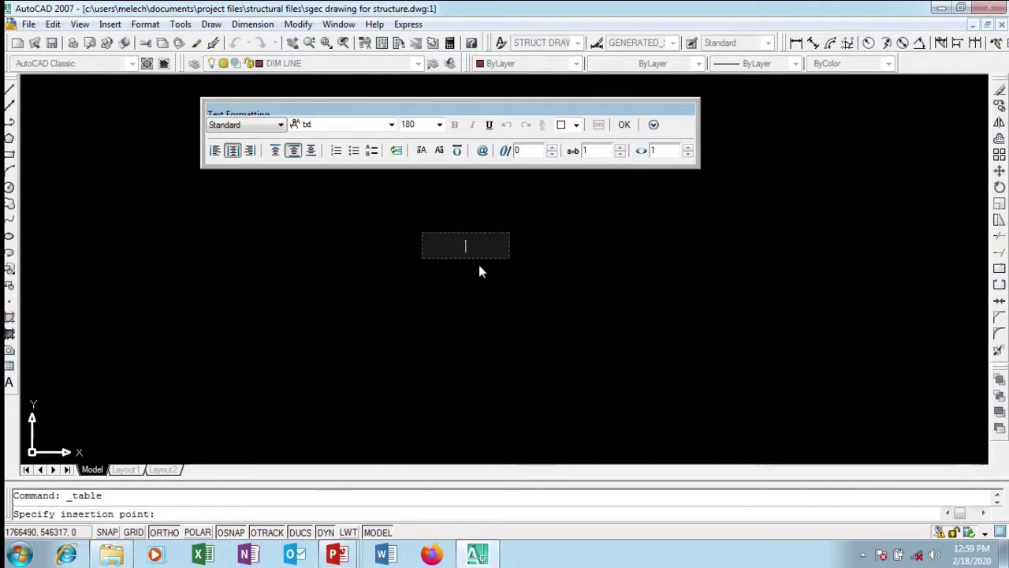
scroll(484, 268, up, 10)
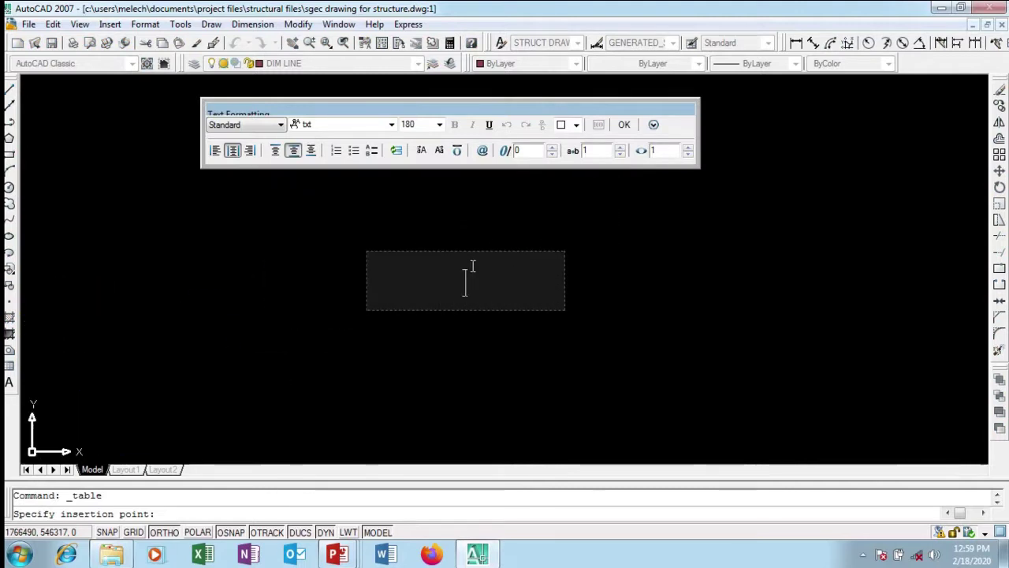
scroll(469, 278, down, 2)
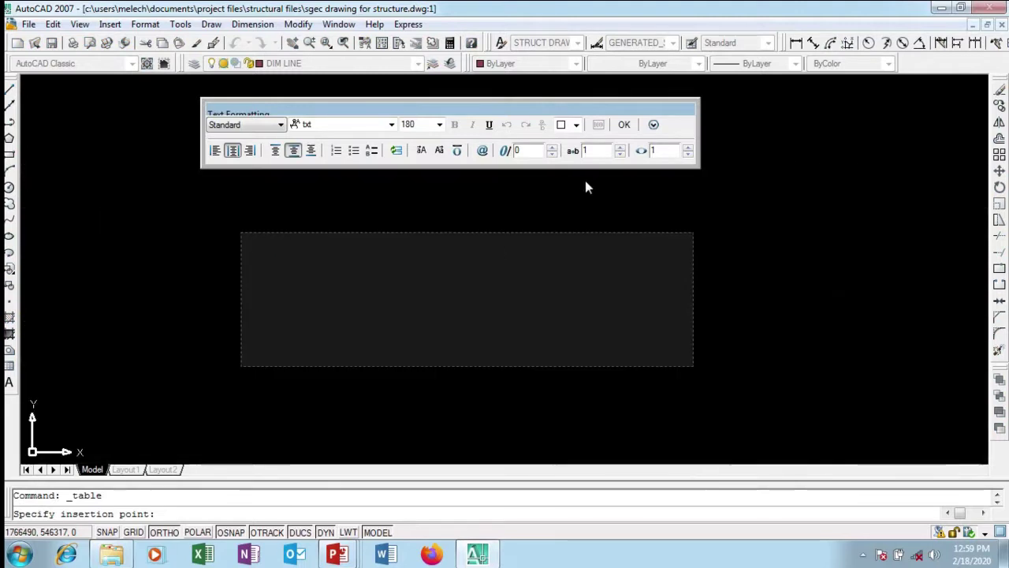
click(623, 125)
- Crossing-select the newly inserted table
scroll(472, 290, up, 5)
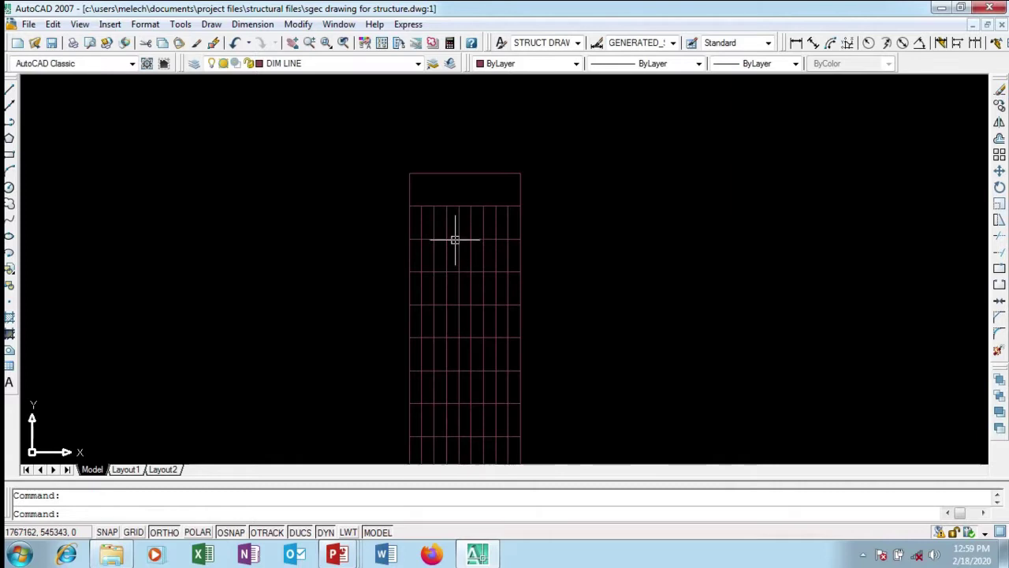
scroll(433, 207, down, 2)
scroll(442, 279, up, 3)
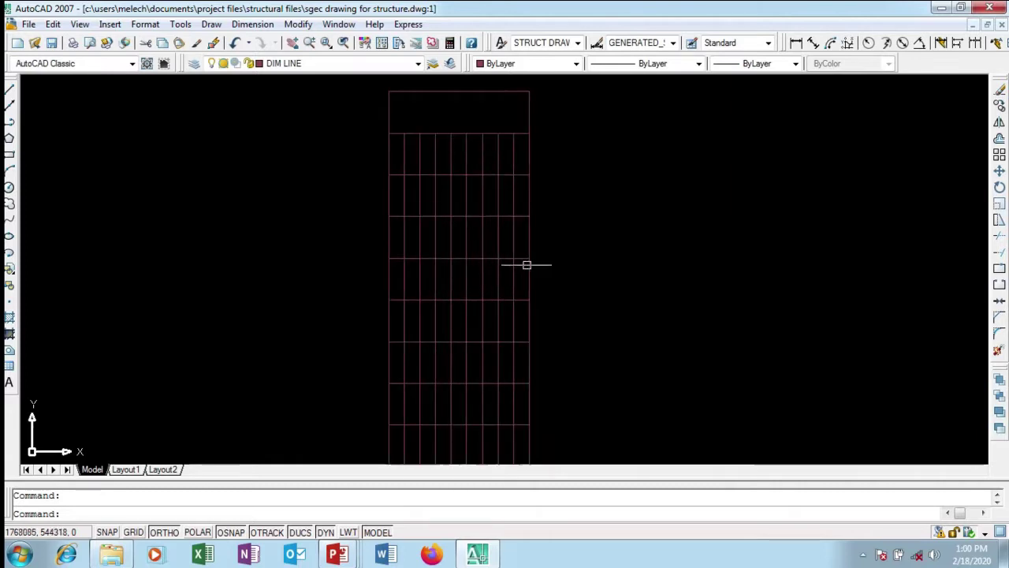
click(513, 261)
click(364, 264)
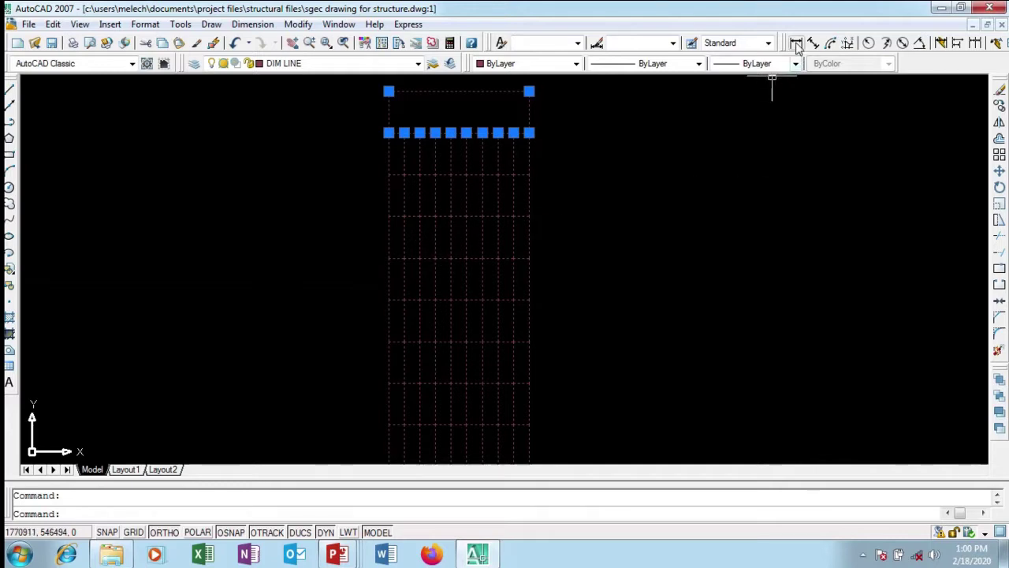
- Start a new table style named ARCH PLAN TAB based on Standard in the Table Style manager
click(691, 43)
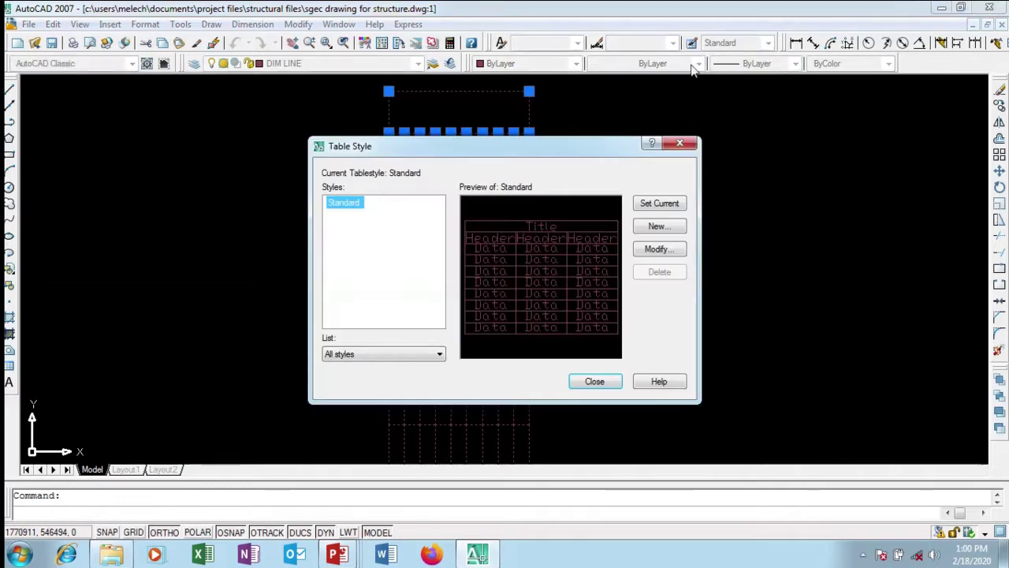
drag(585, 140, 569, 113)
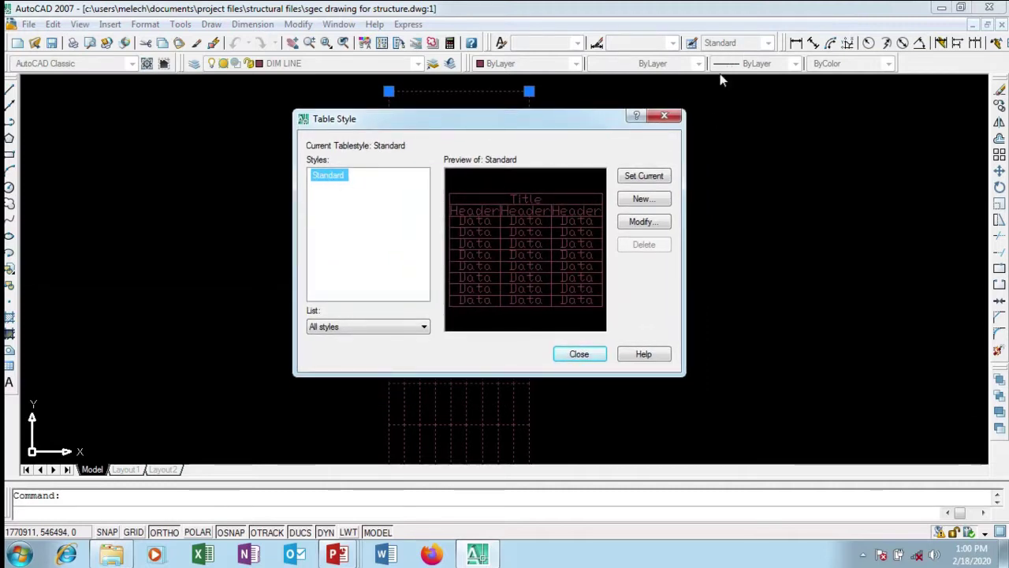
click(640, 200)
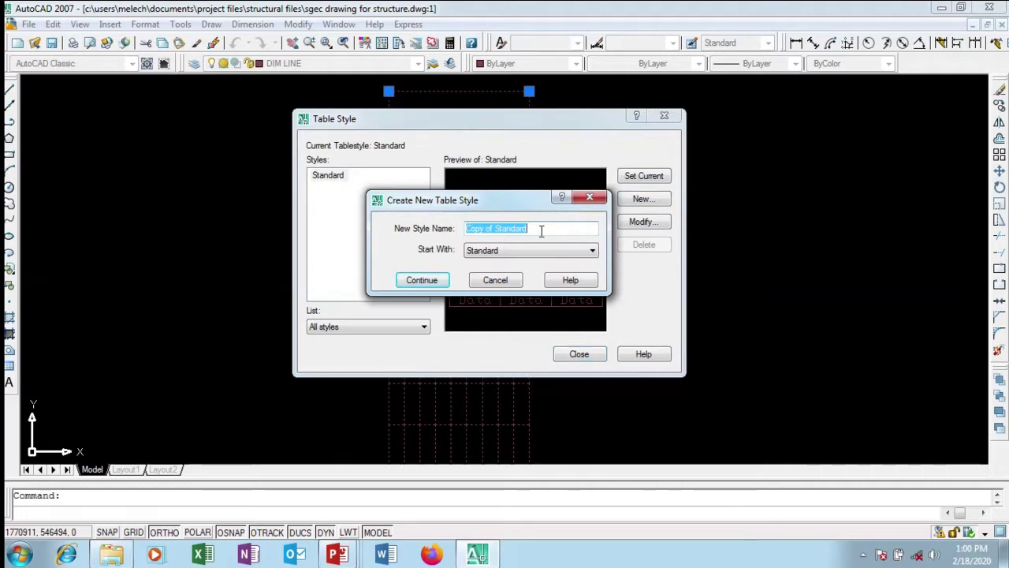
text(ARCH PLAN TAB)
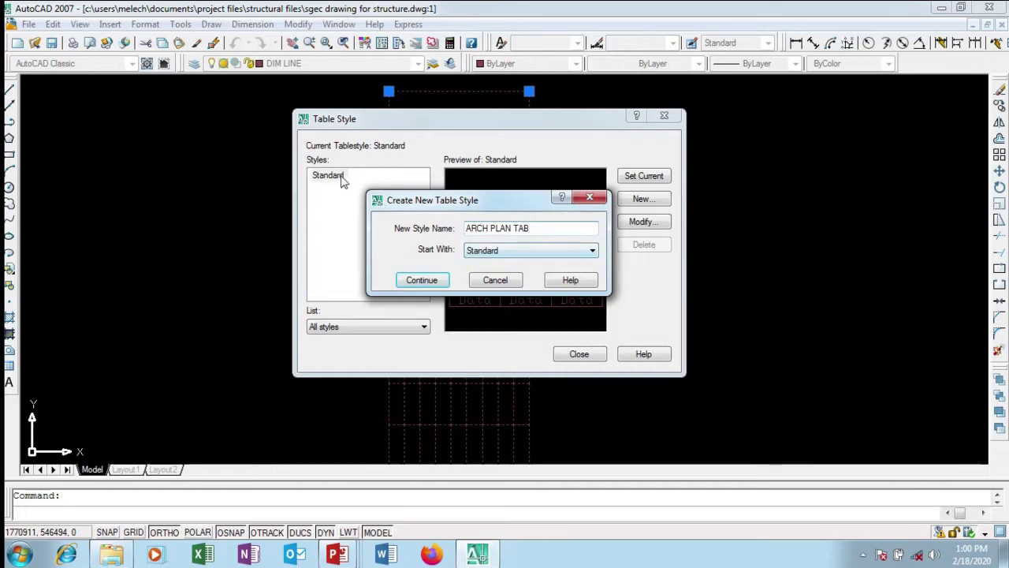
- Continue into the ARCH PLAN TAB settings, keeping the data-row text style as Standard
click(419, 279)
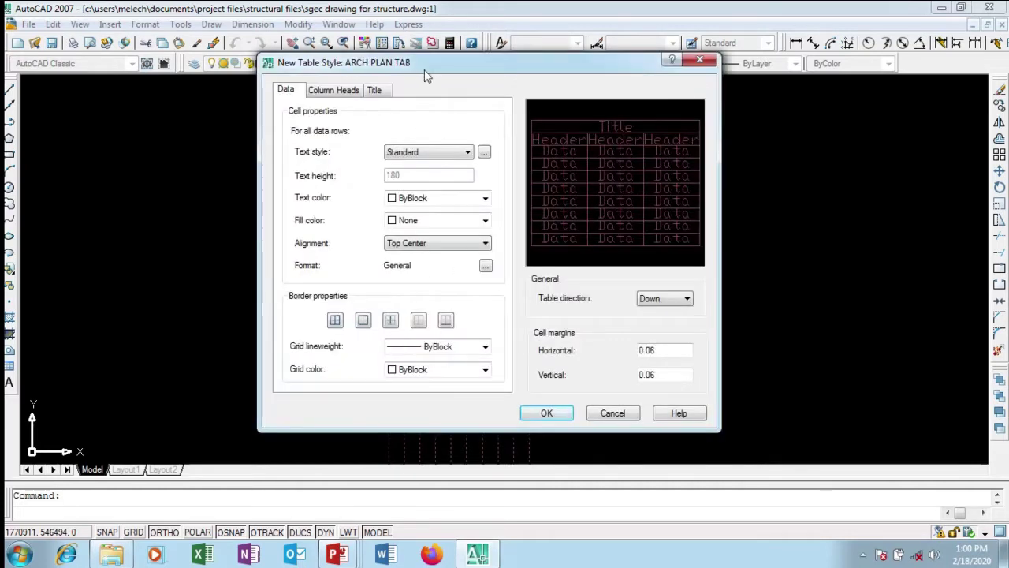
drag(425, 71, 498, 71)
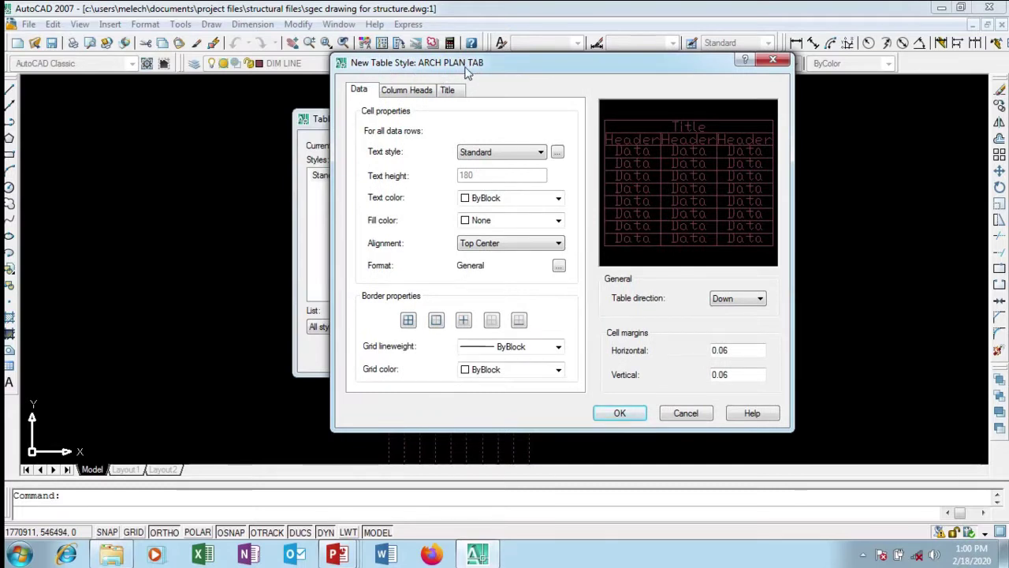
click(477, 157)
click(491, 147)
click(490, 153)
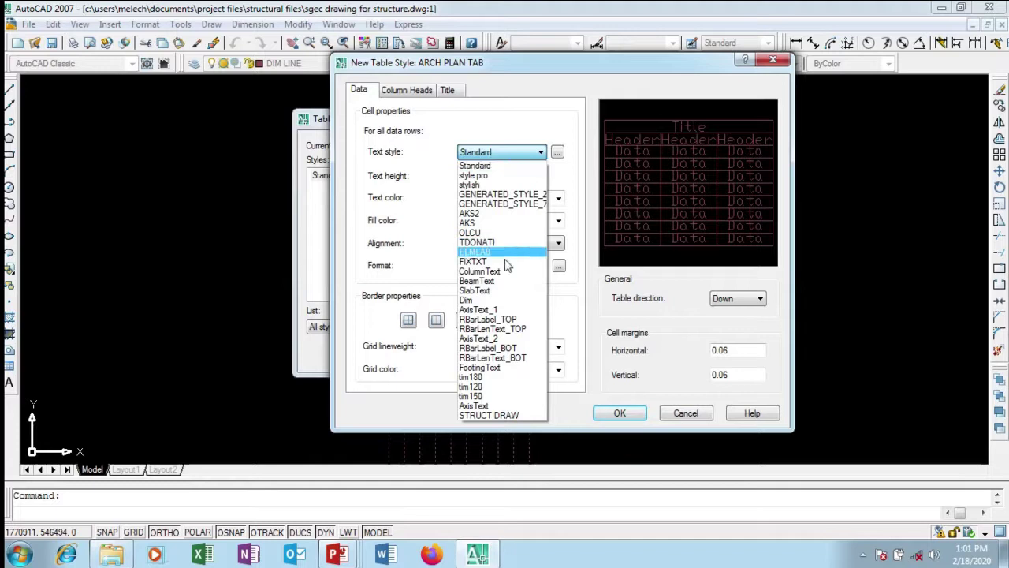
click(557, 154)
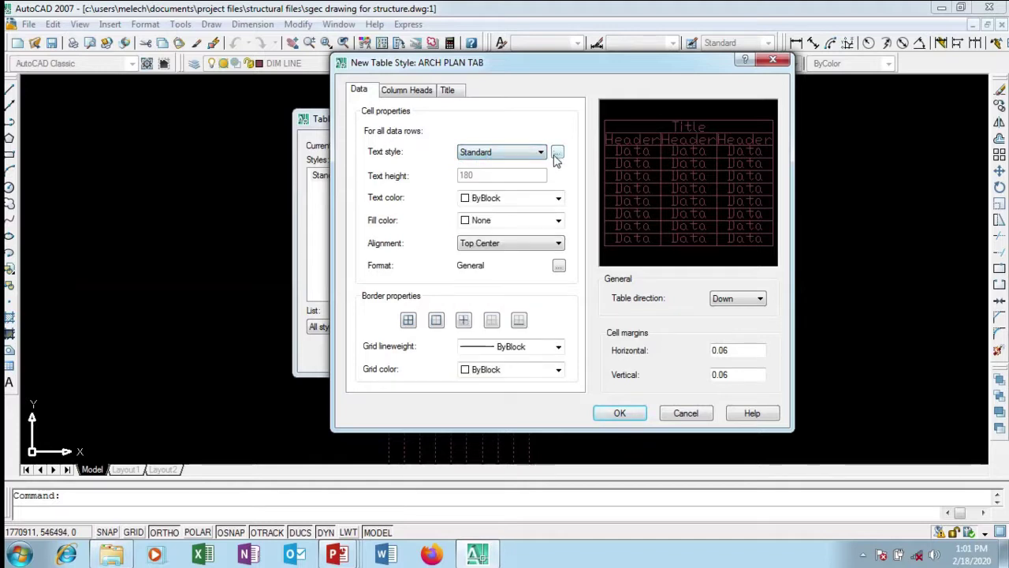
- Create a new text style named ARCH PLAN TEX
click(558, 153)
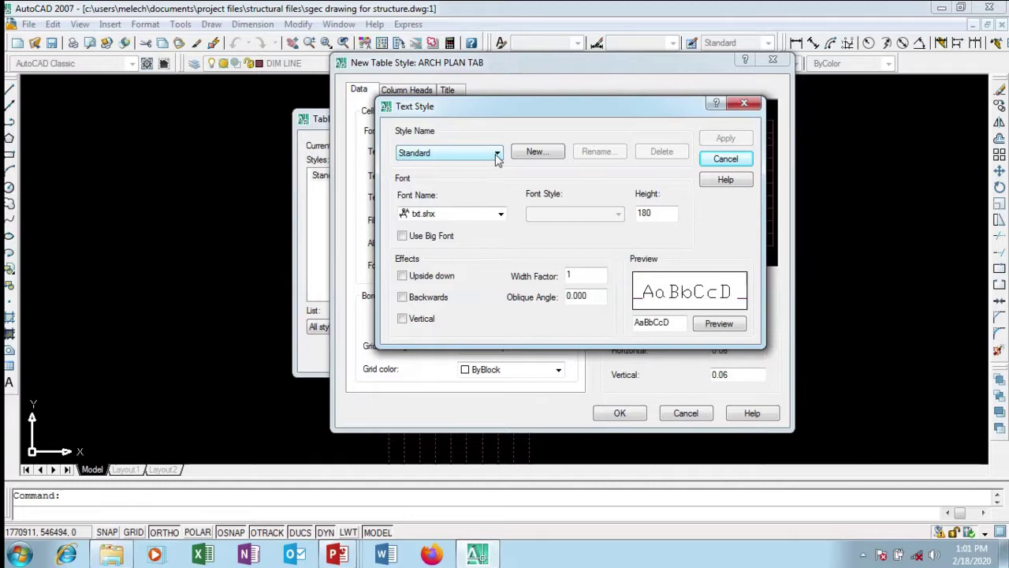
click(496, 155)
click(496, 154)
click(535, 152)
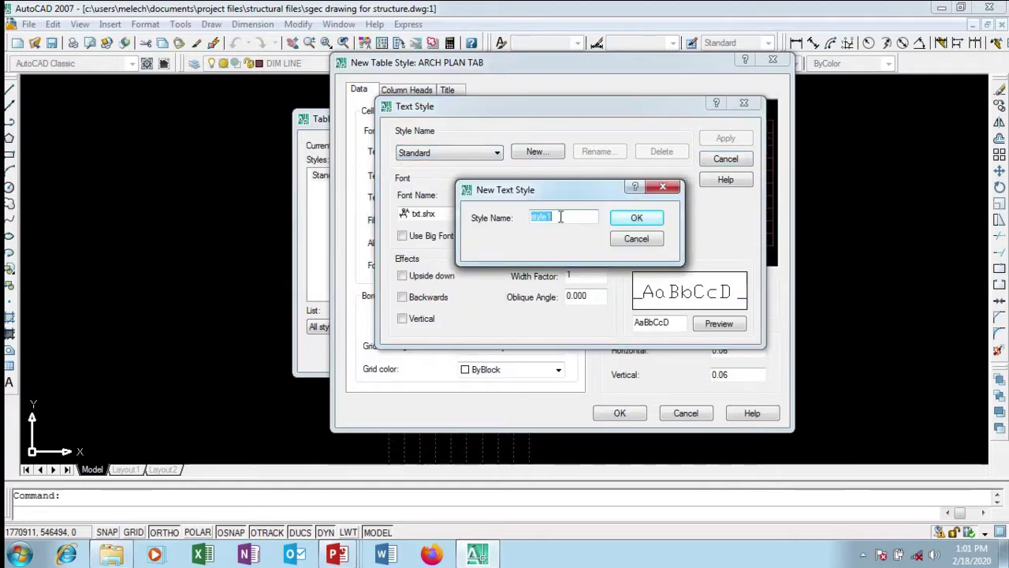
text(A)
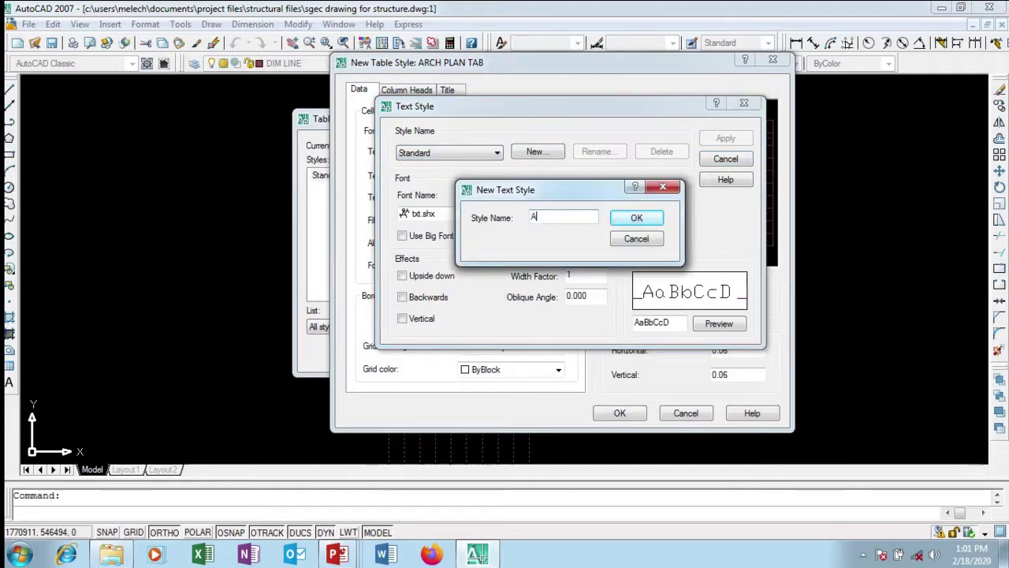
text(RCH PLA)
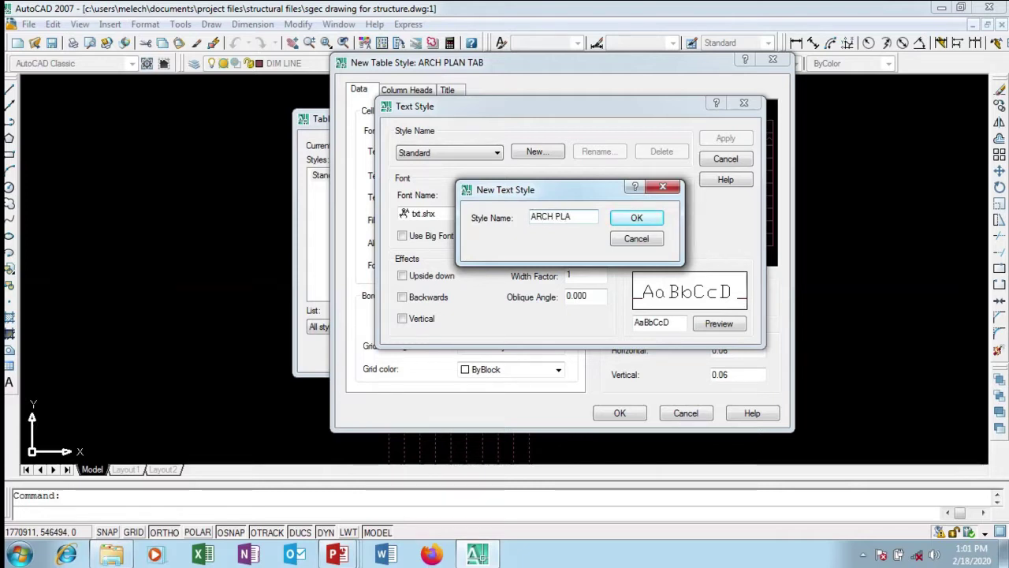
text( TEX)
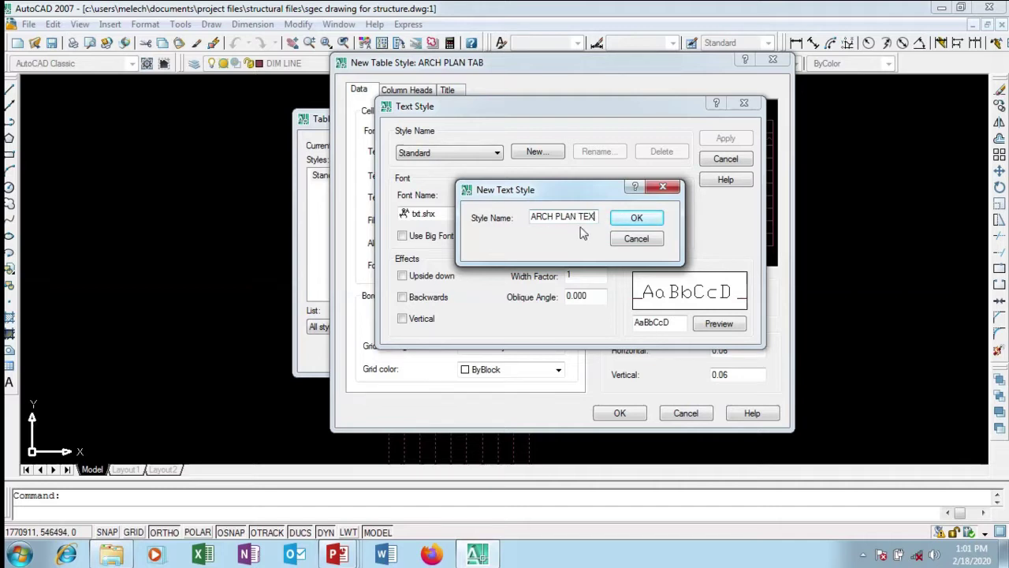
click(636, 219)
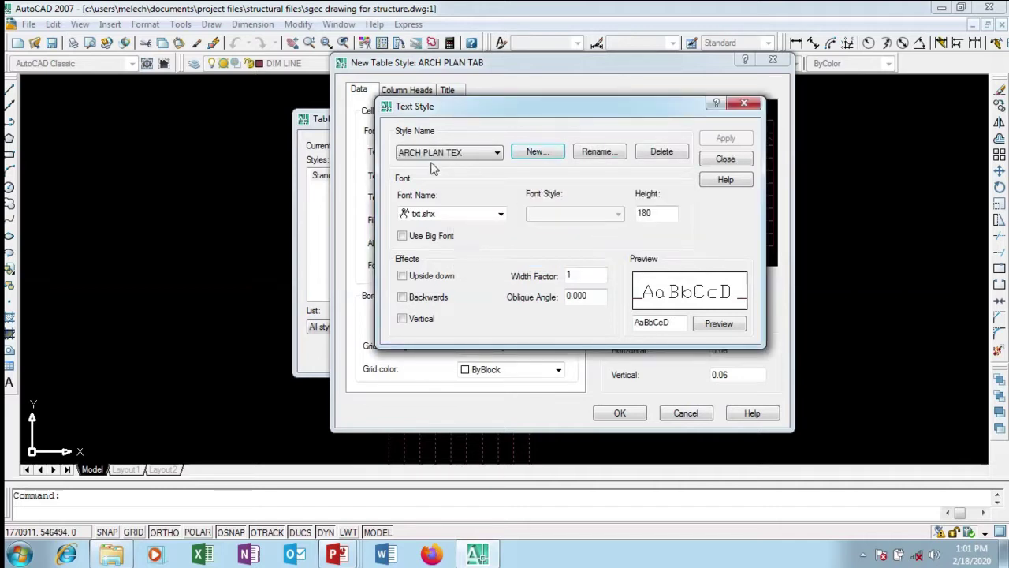
- Give ARCH PLAN TEX the SimSun font, Regular style, height 150, and apply it
click(501, 214)
scroll(497, 251, up, 4)
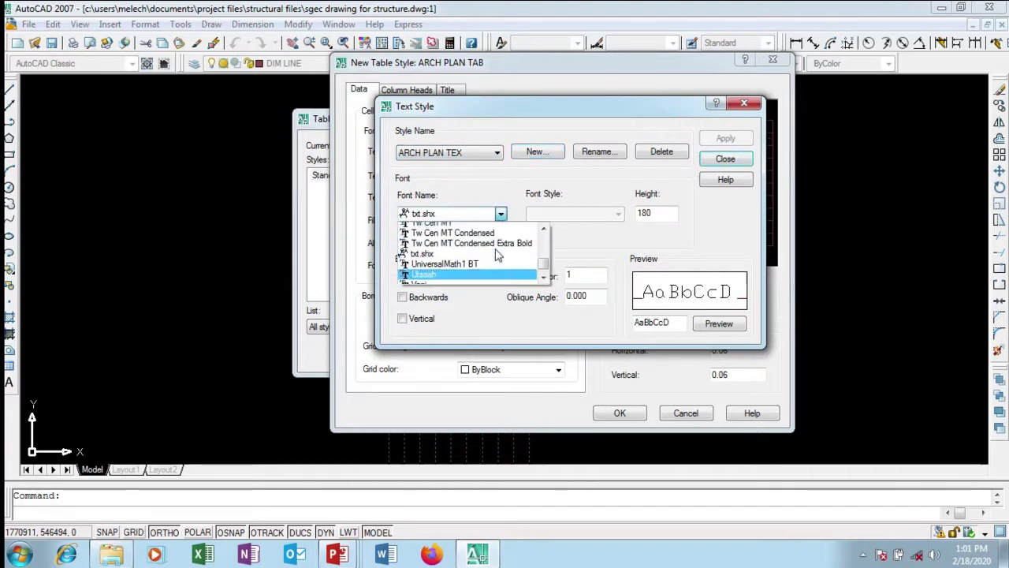
scroll(496, 252, down, 1)
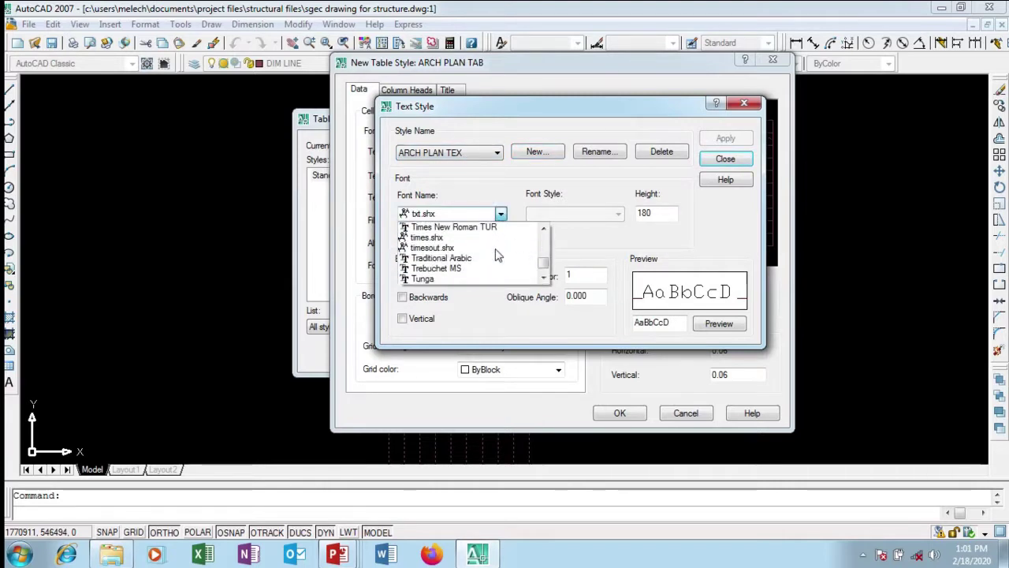
scroll(496, 252, up, 2)
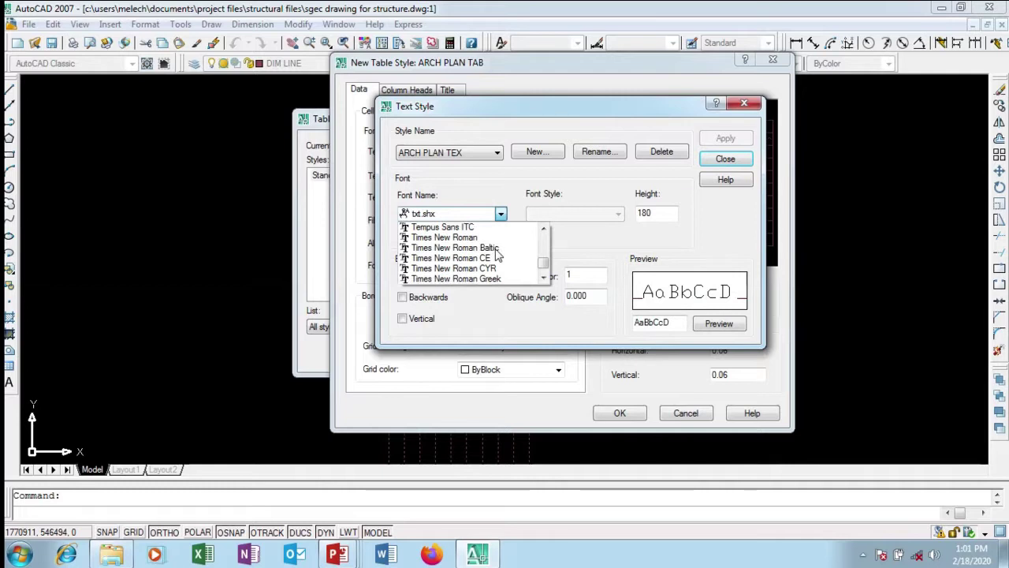
scroll(497, 254, up, 4)
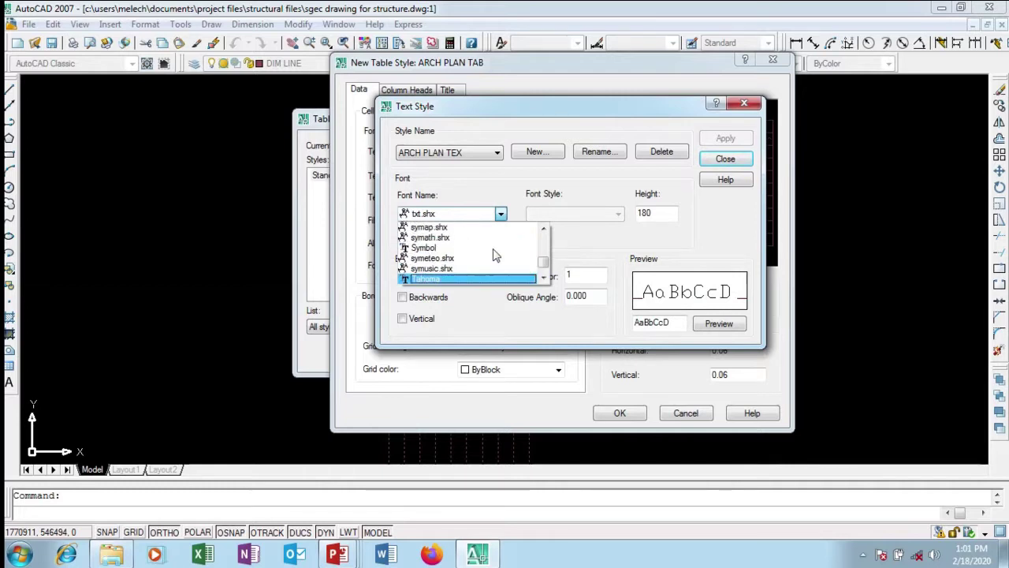
scroll(495, 254, up, 6)
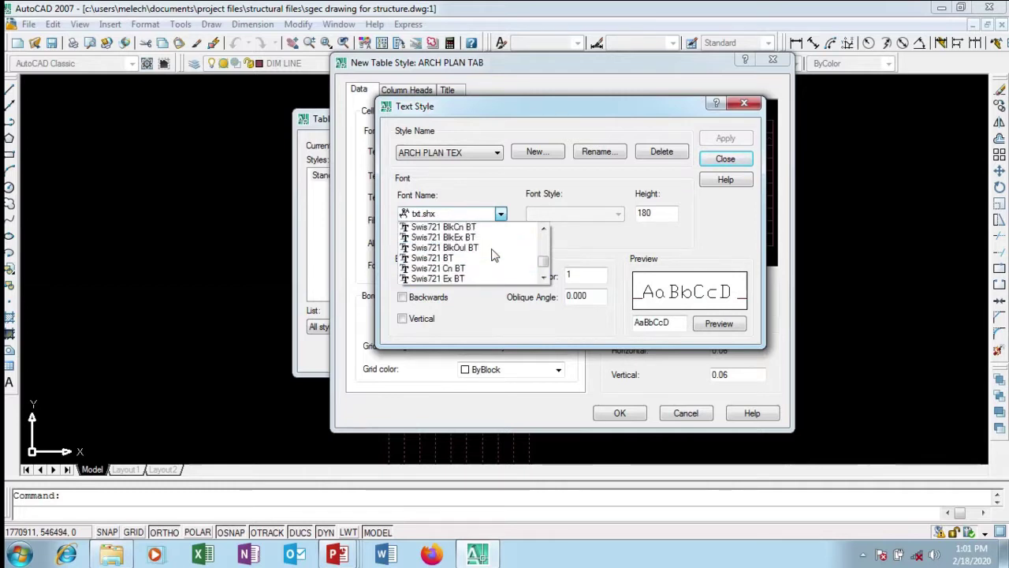
scroll(495, 254, up, 6)
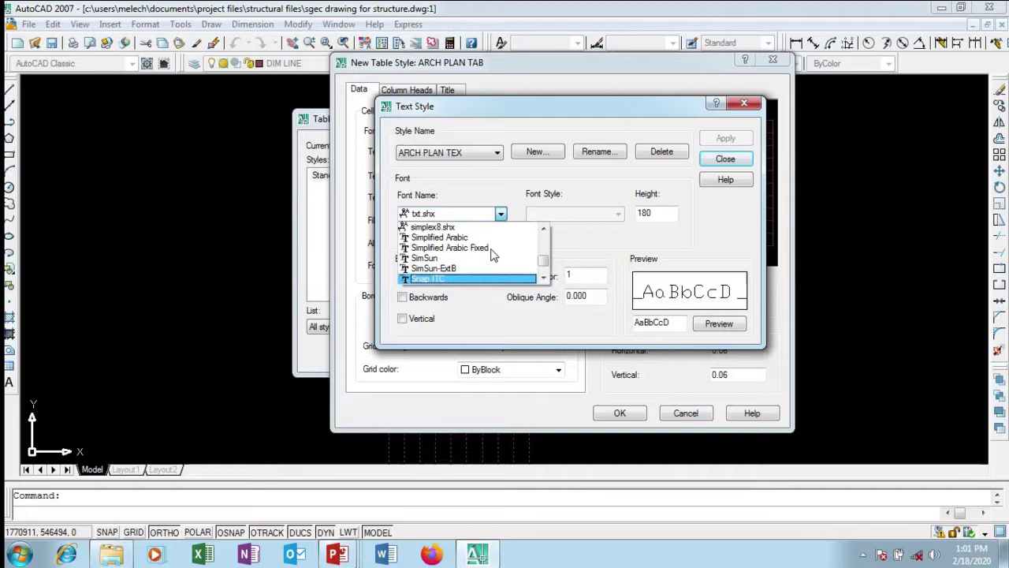
click(455, 259)
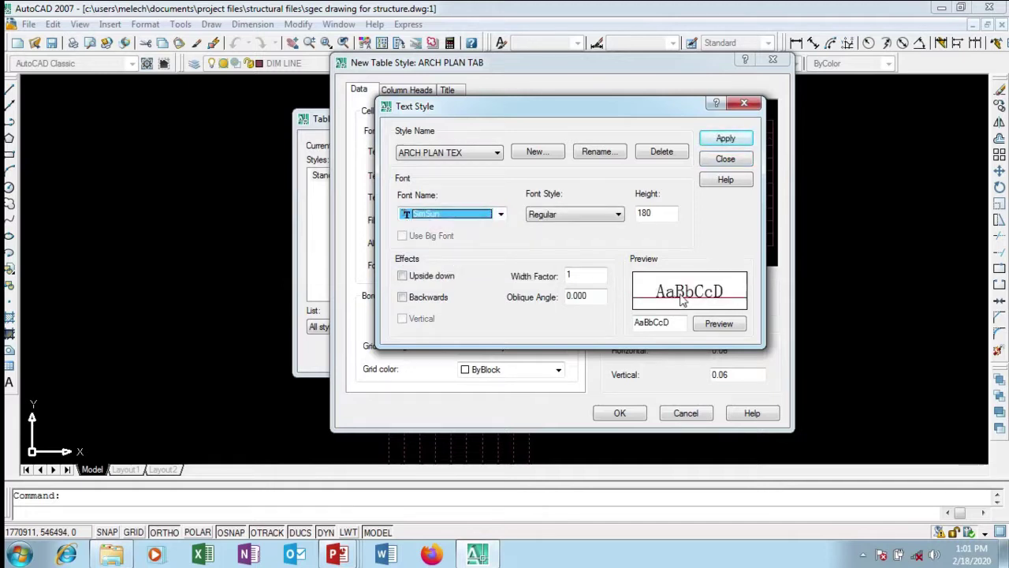
click(584, 214)
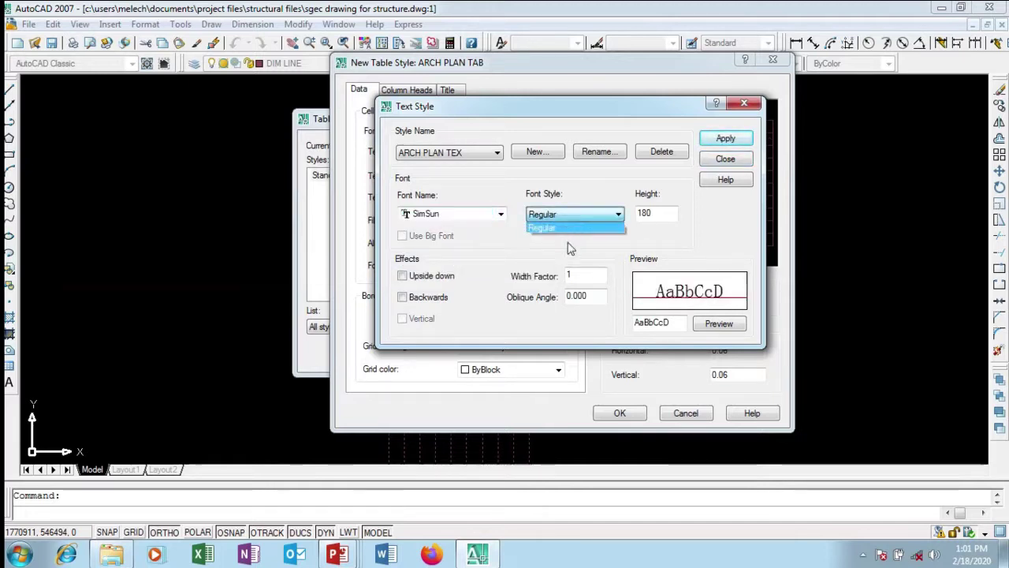
click(570, 227)
drag(664, 216, 629, 219)
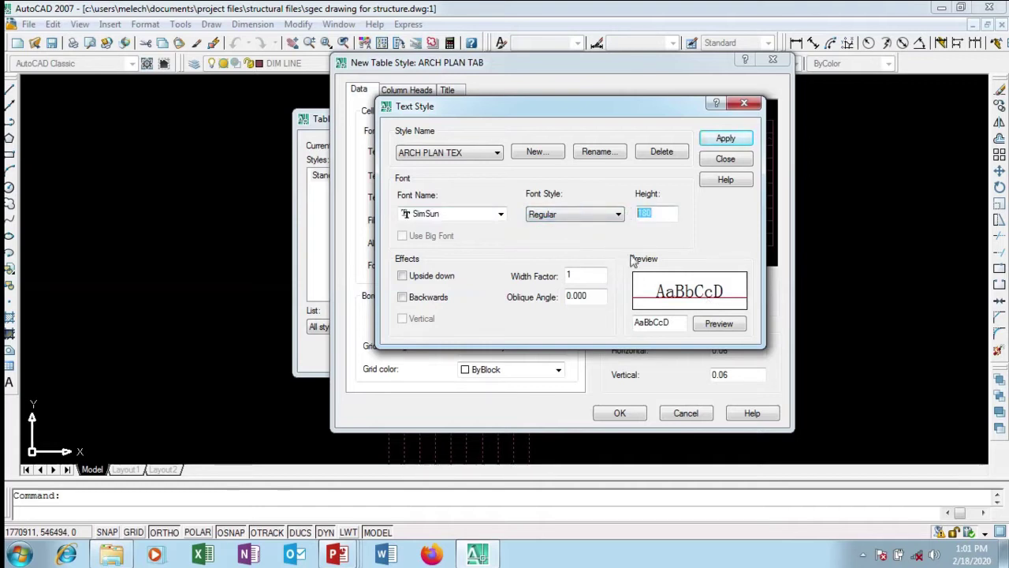
text(1)
click(717, 139)
- Give the data rows red text and no fill colour
click(718, 161)
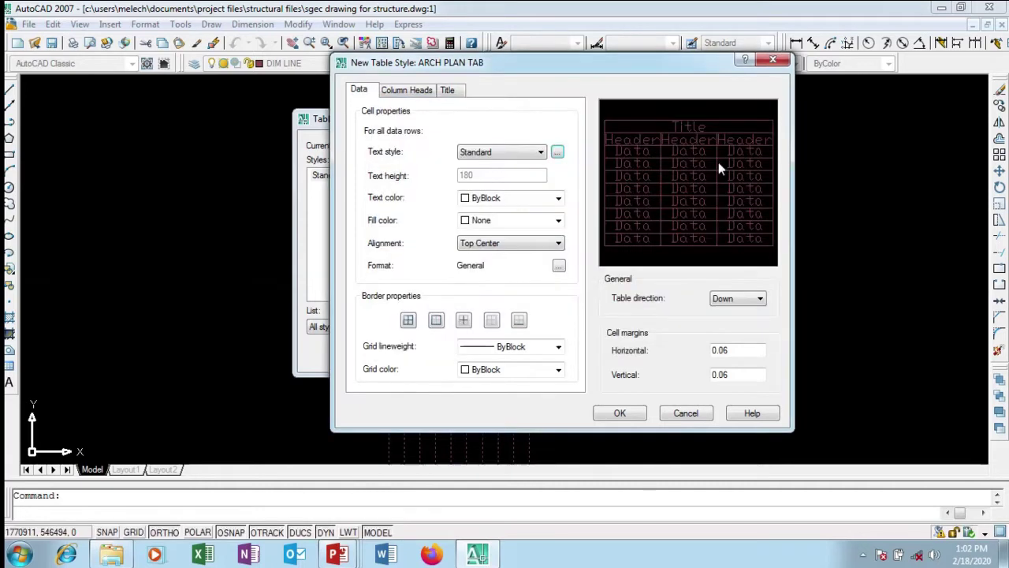
click(559, 198)
click(510, 238)
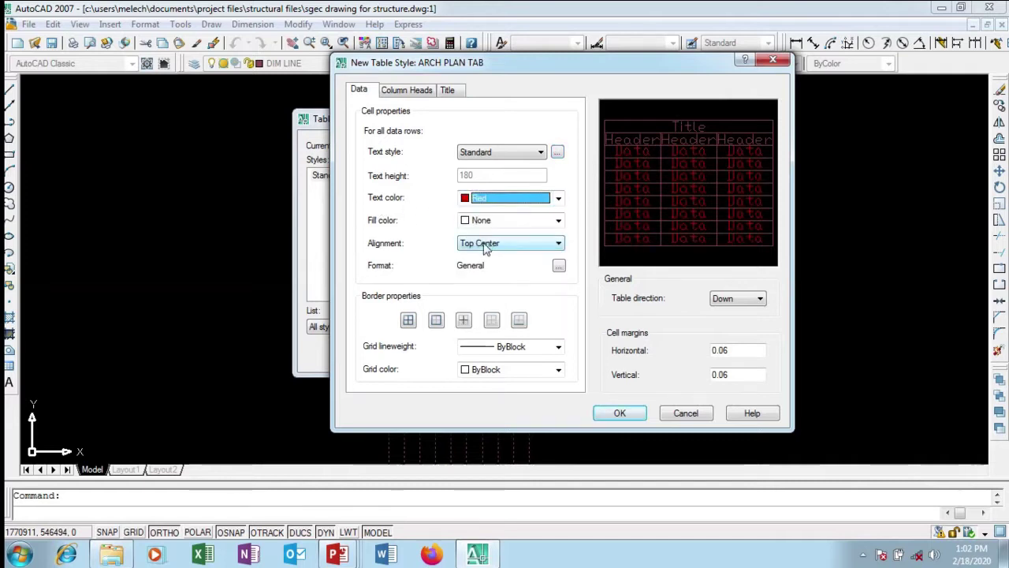
click(559, 223)
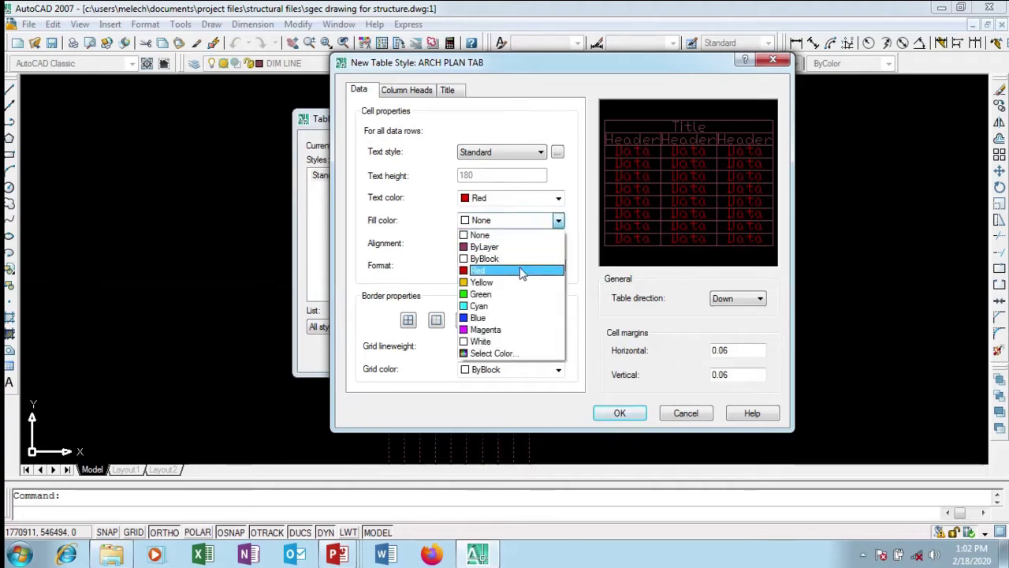
click(514, 307)
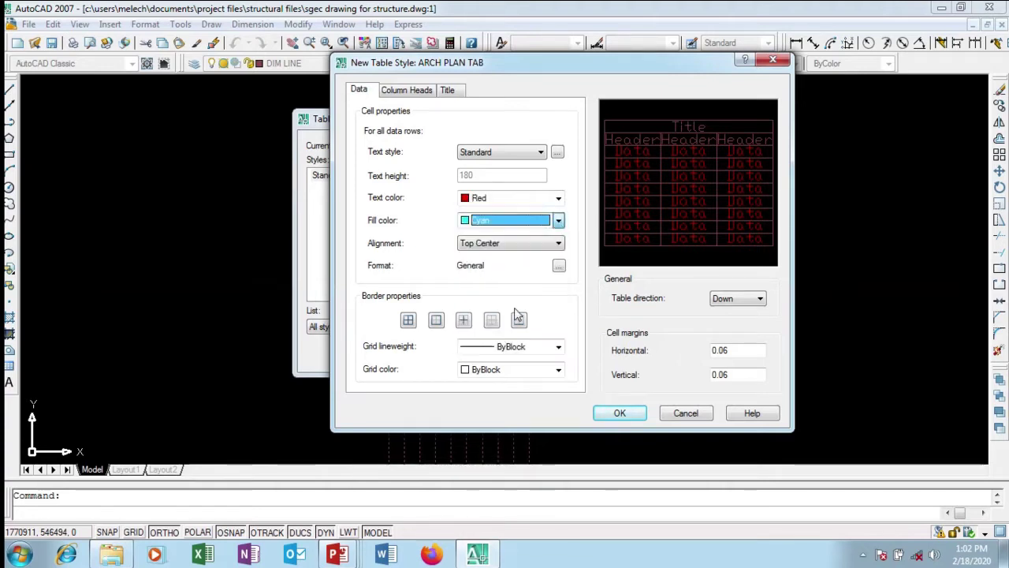
click(559, 220)
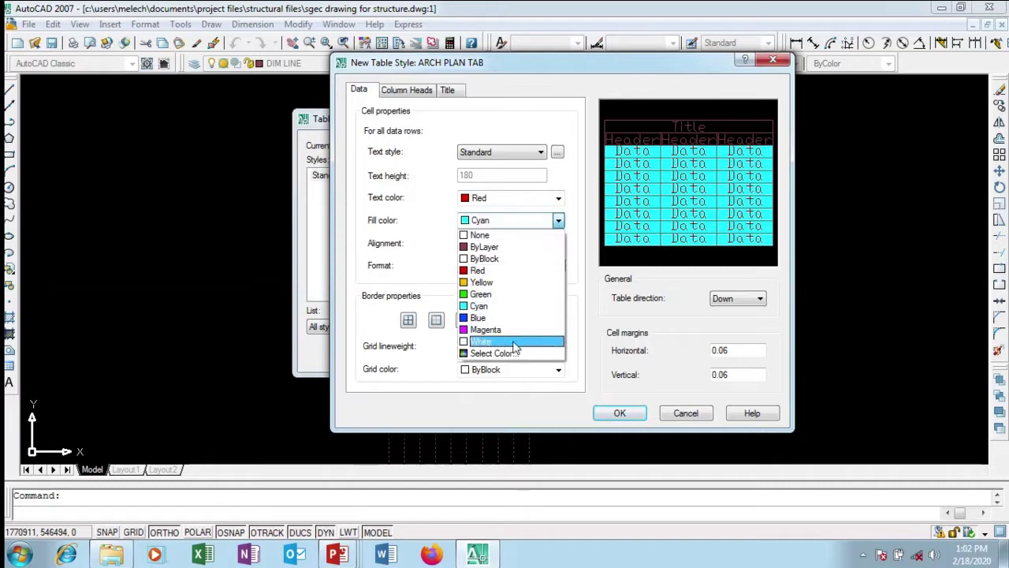
click(513, 342)
click(558, 223)
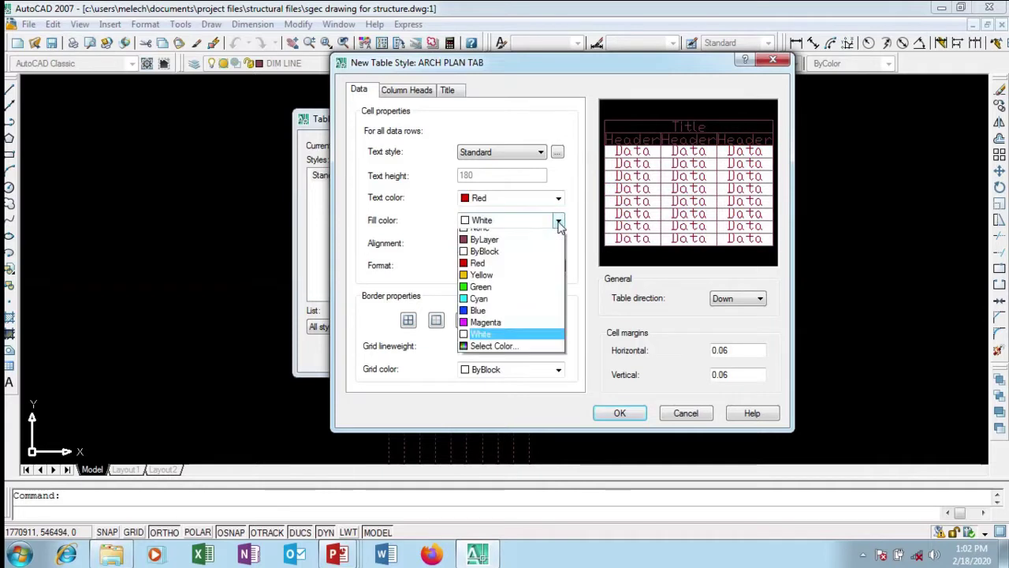
click(514, 232)
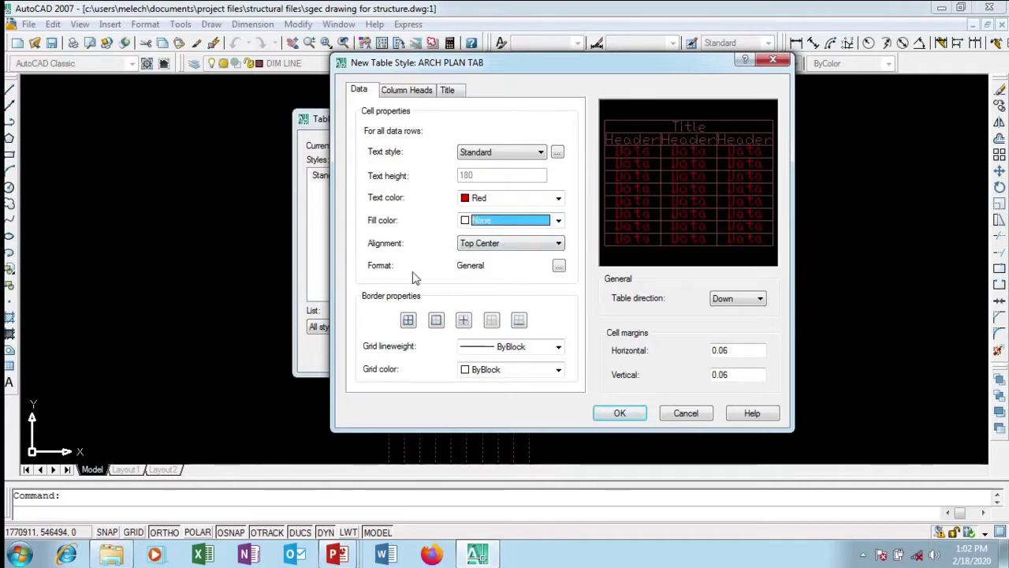
- Set the data rows' cell format to Text with Uppercase display
click(558, 268)
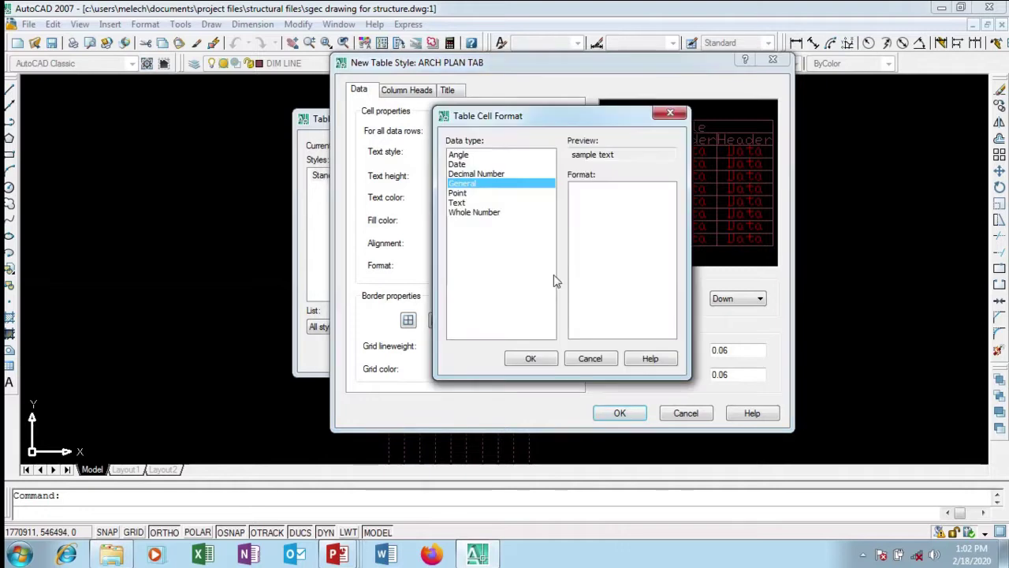
click(459, 202)
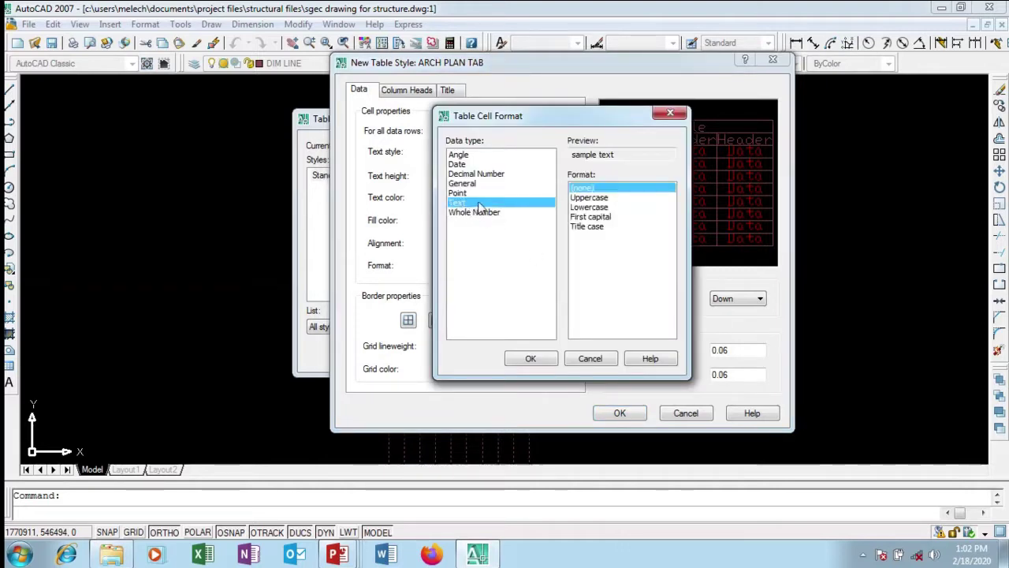
click(587, 198)
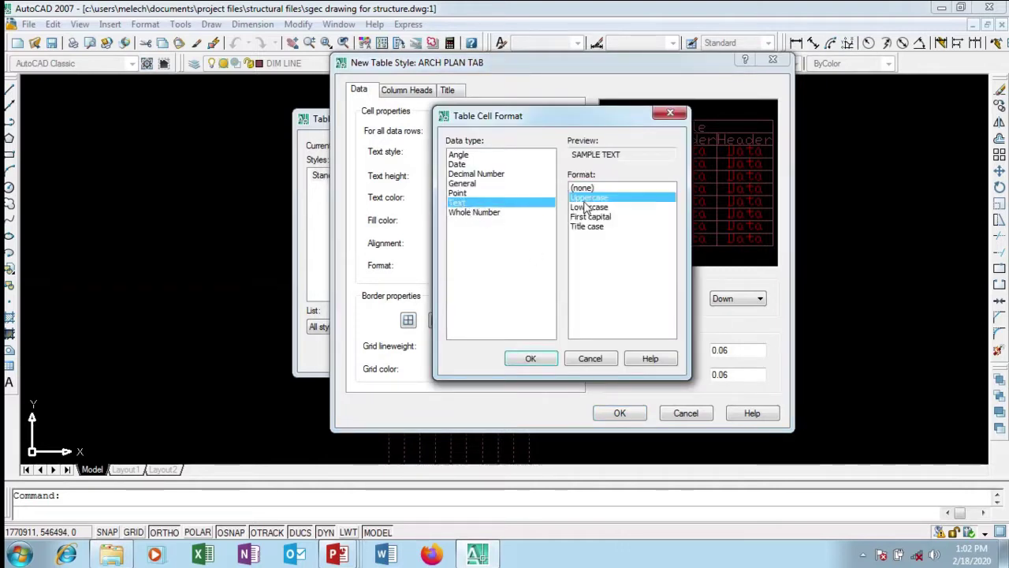
click(531, 364)
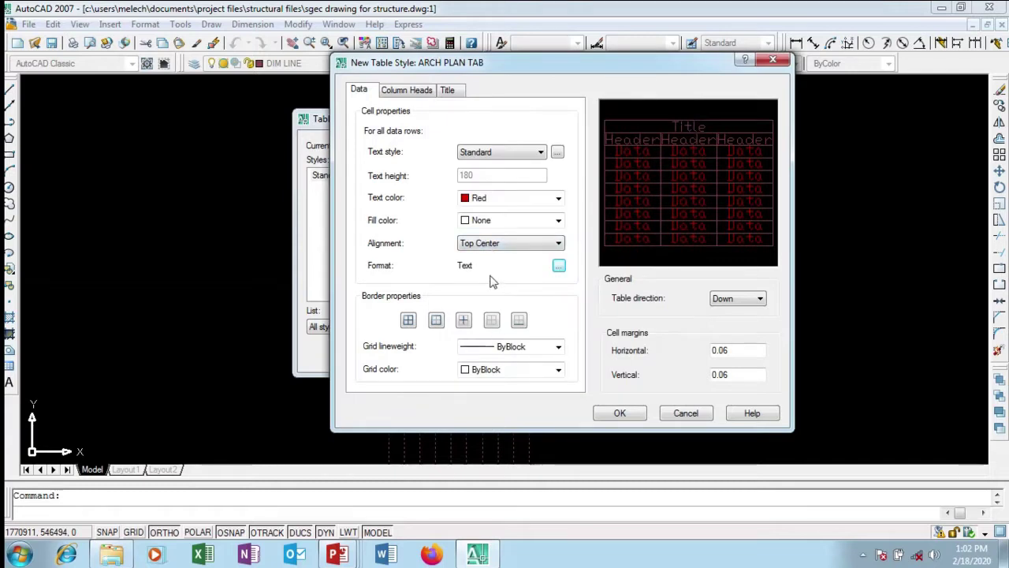
- For the column heads, change the Standard text style height from 180 to 150 and apply it
click(409, 93)
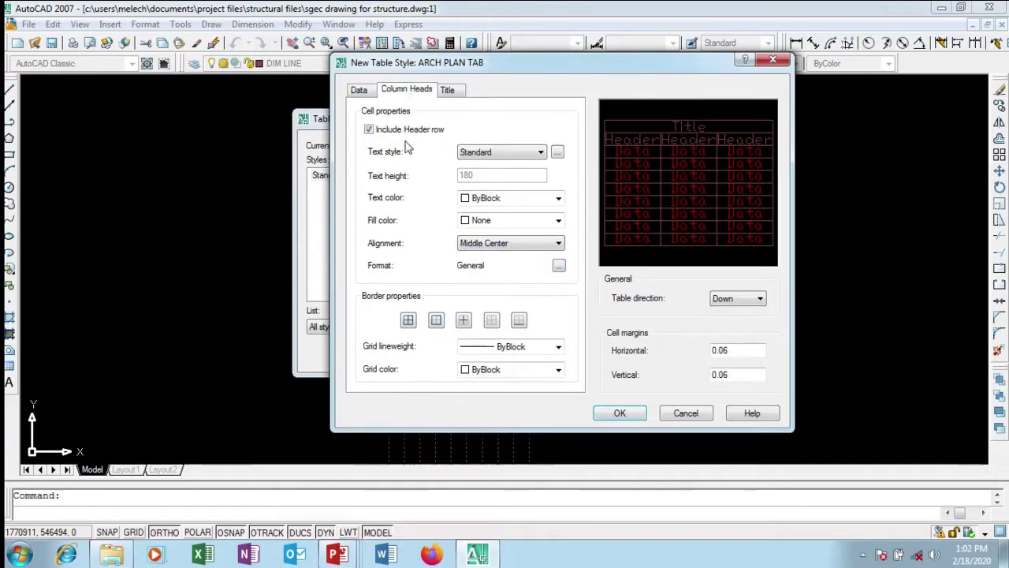
click(558, 152)
click(484, 173)
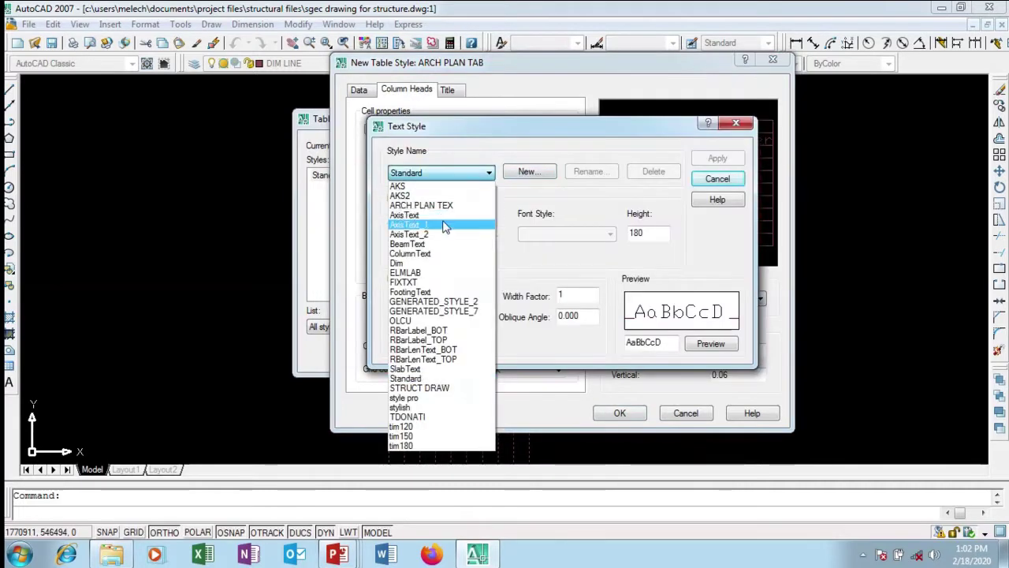
click(444, 206)
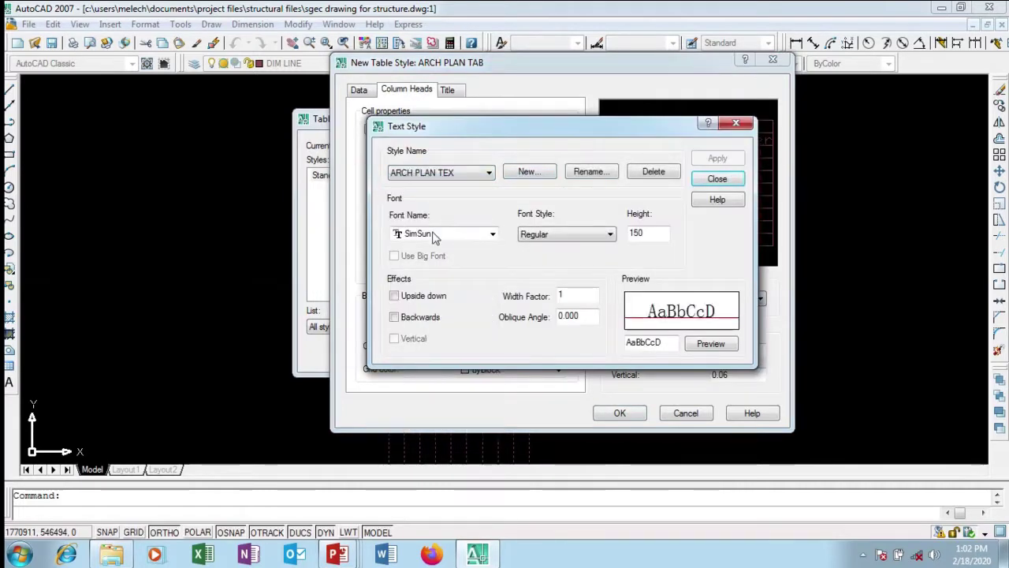
click(717, 180)
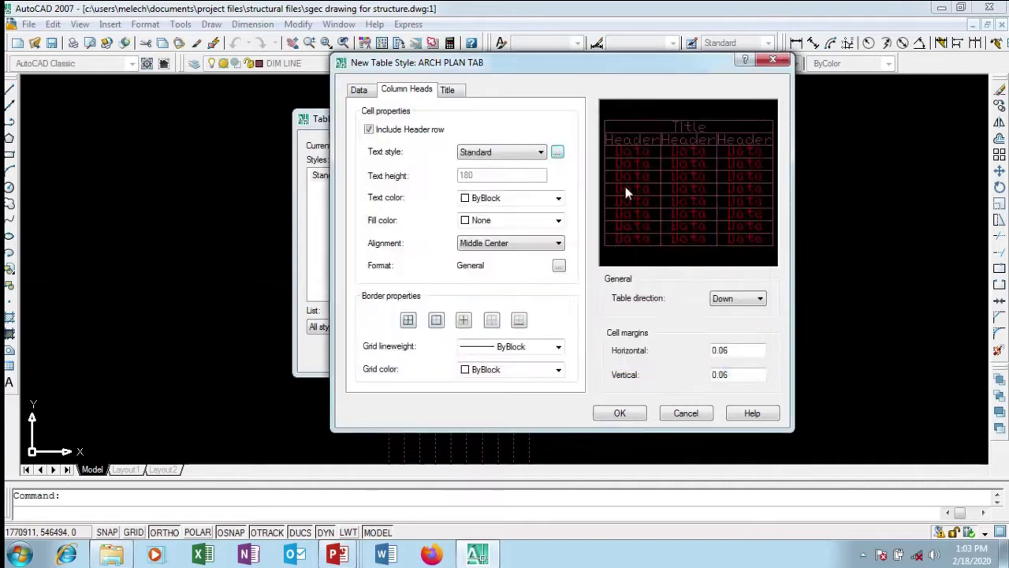
click(557, 154)
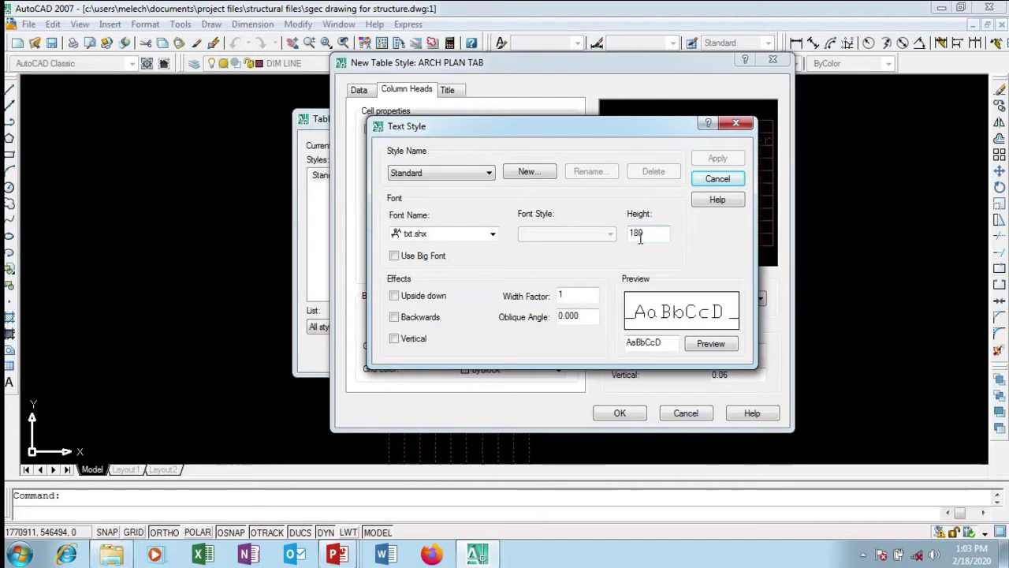
drag(645, 234, 629, 234)
text(1)
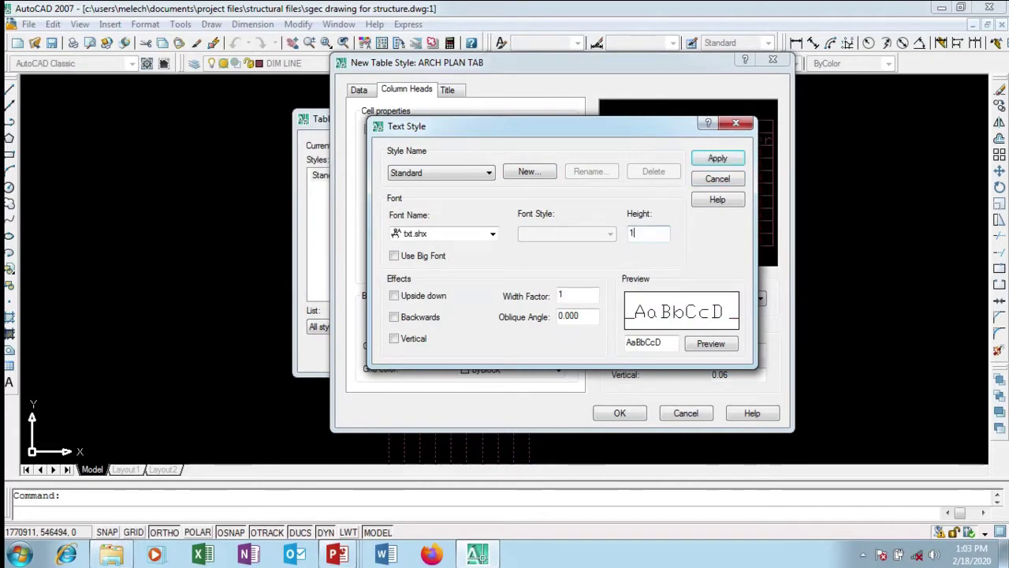
text(50)
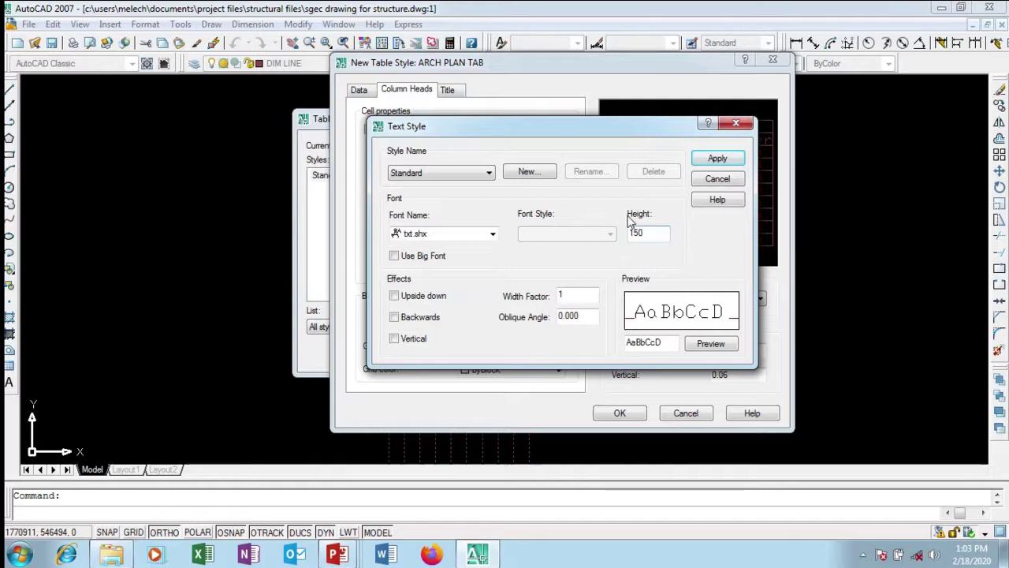
click(718, 163)
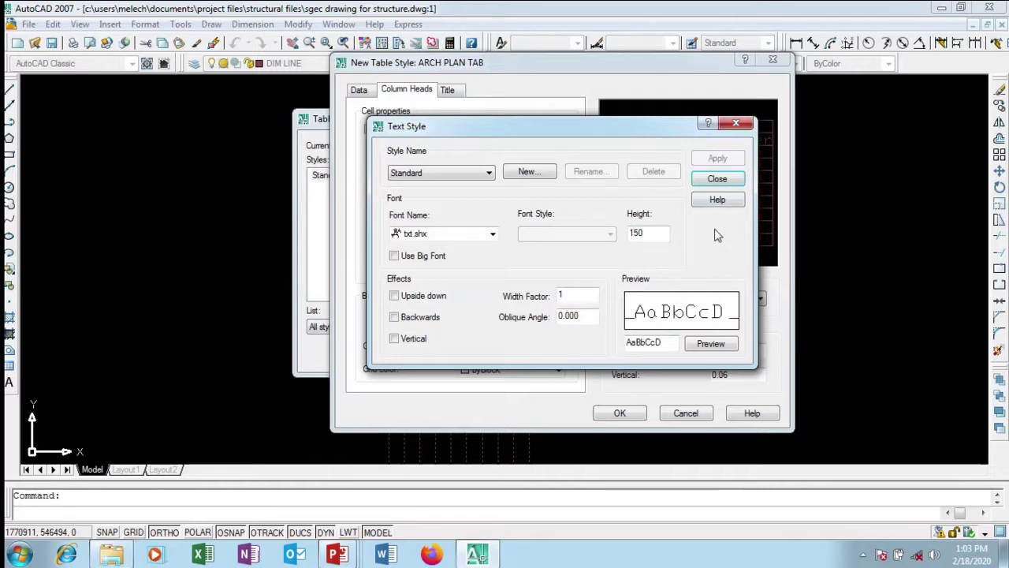
click(714, 179)
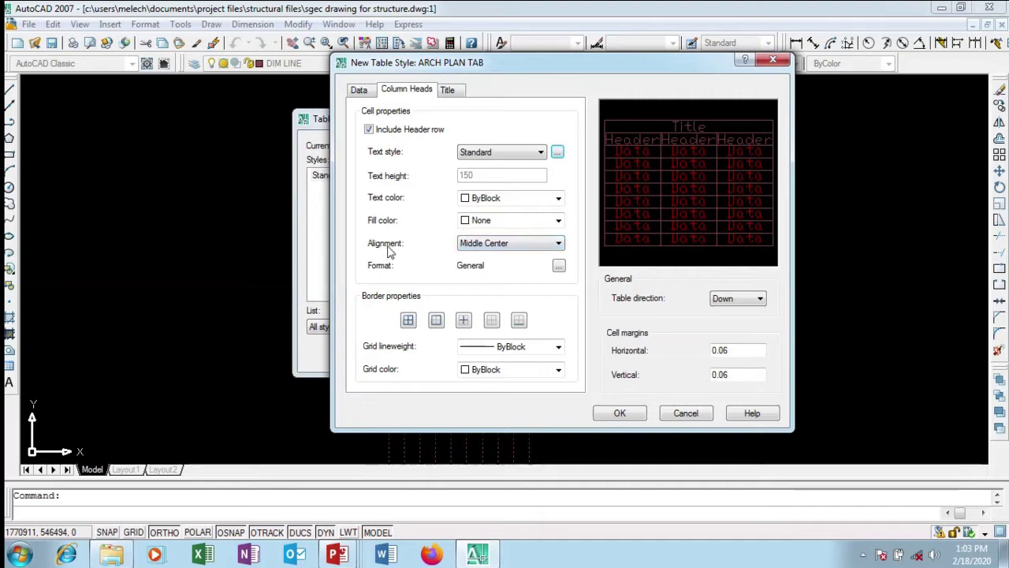
- Keep column heads Middle Center aligned and give them an uppercase Text cell format
click(503, 251)
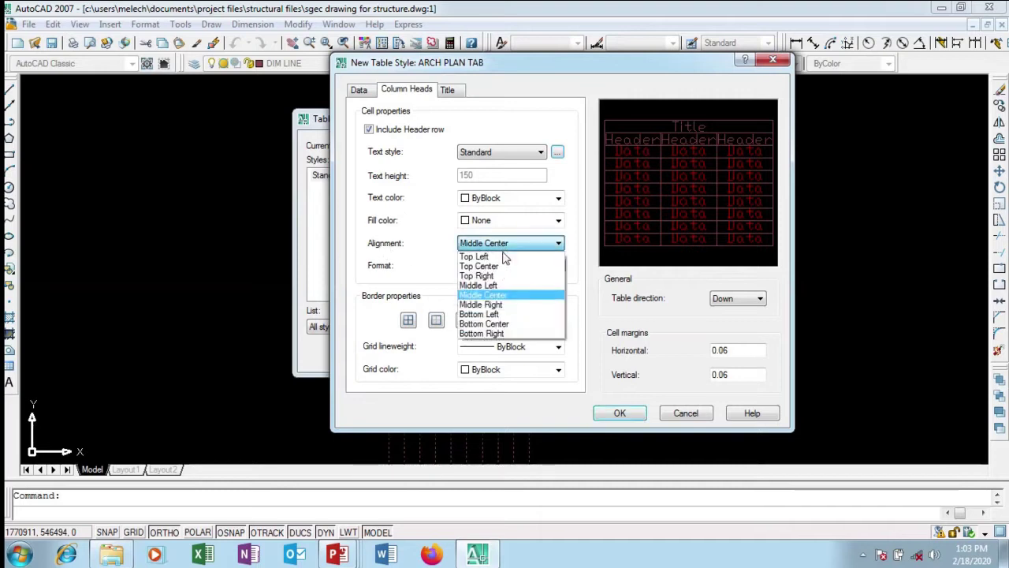
click(497, 295)
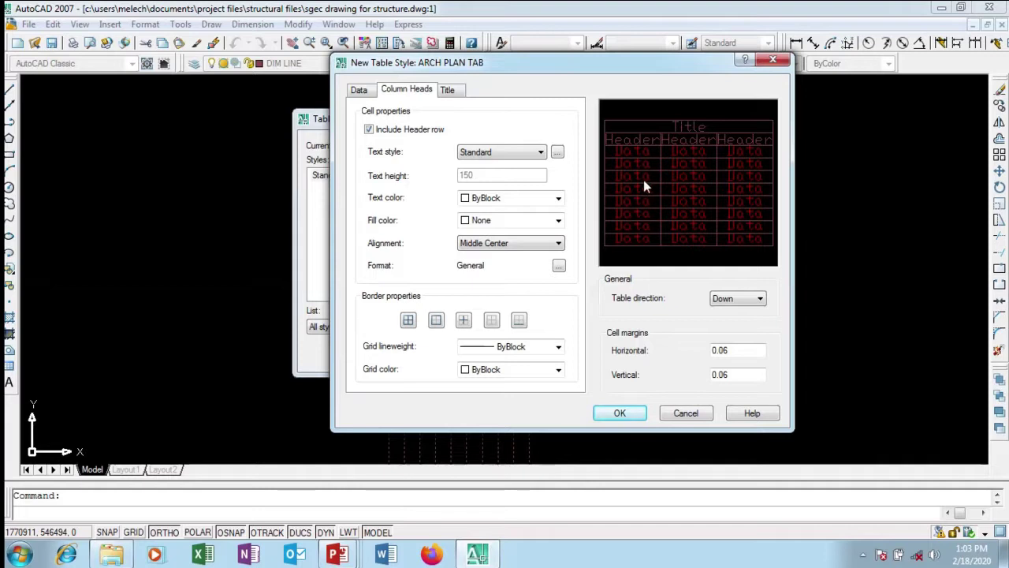
click(559, 266)
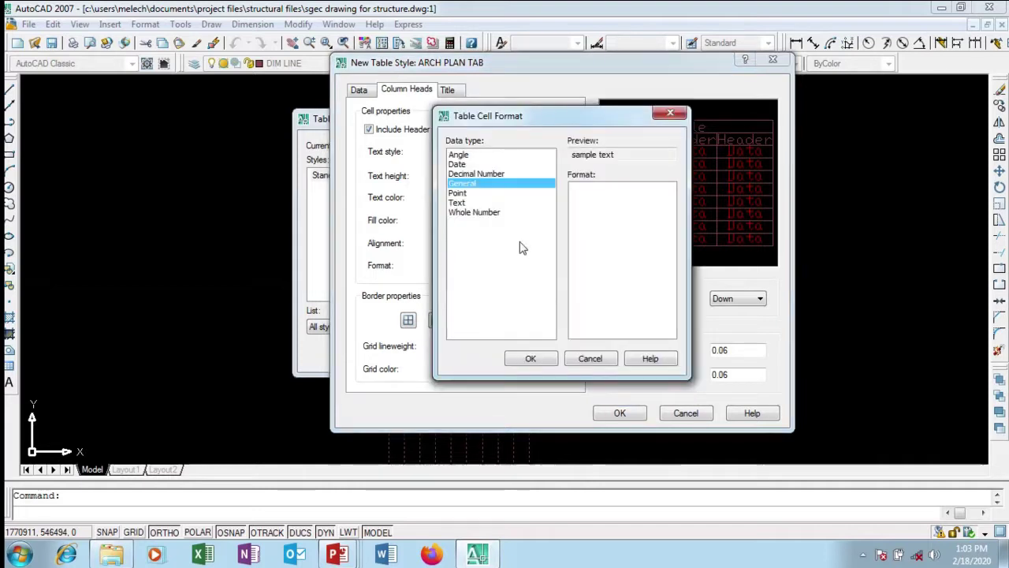
click(465, 203)
click(530, 360)
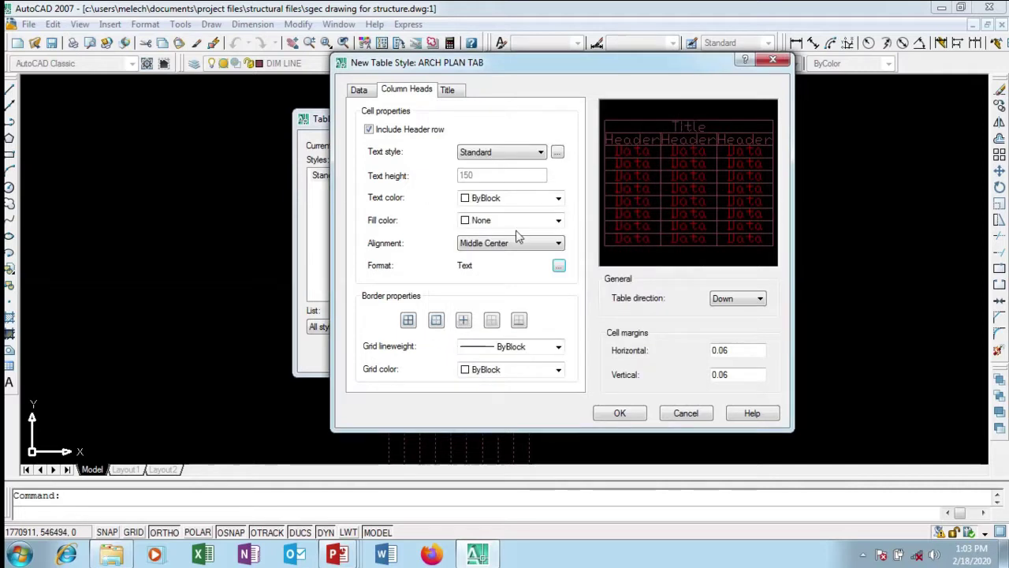
click(558, 267)
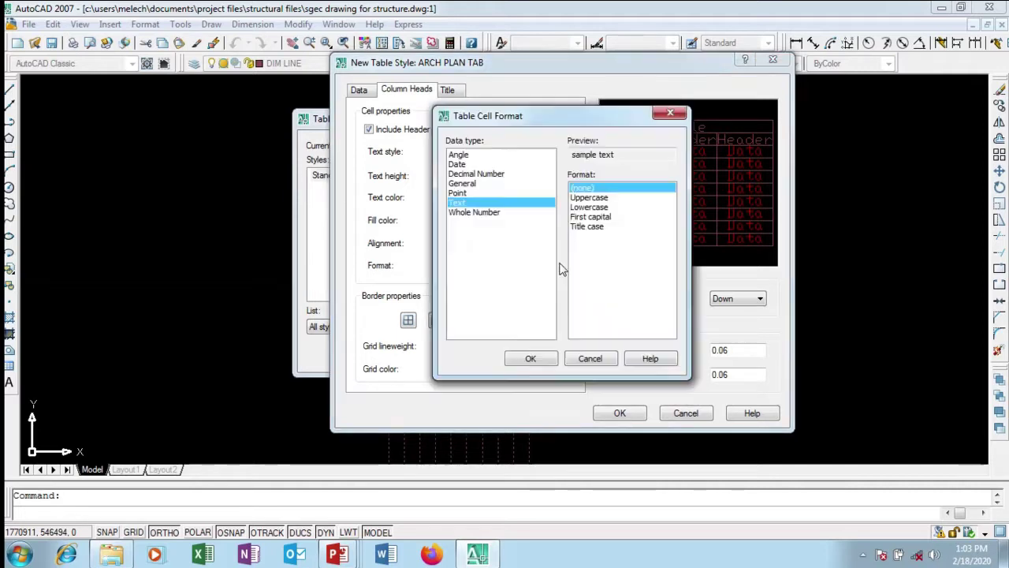
click(591, 199)
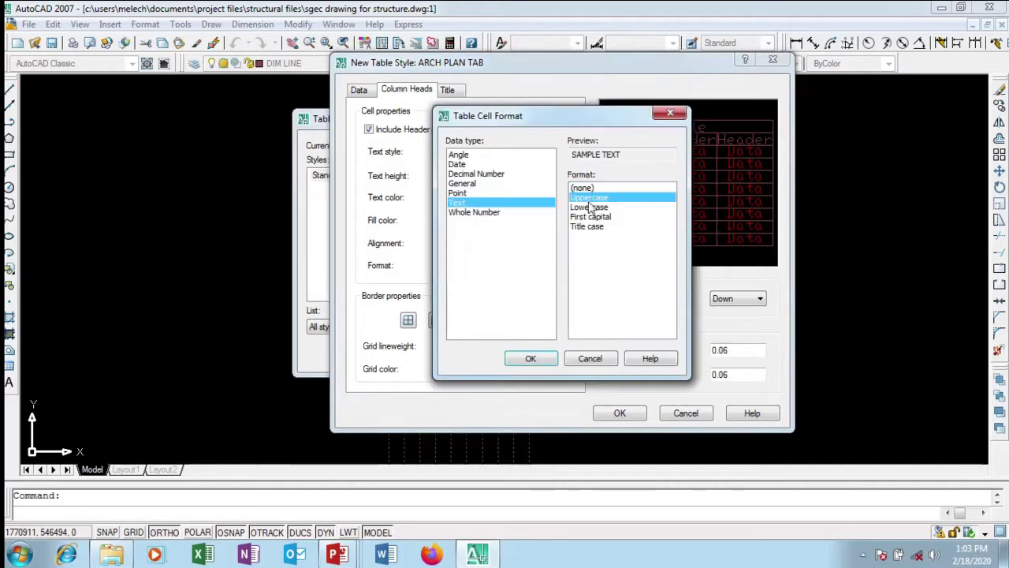
click(544, 358)
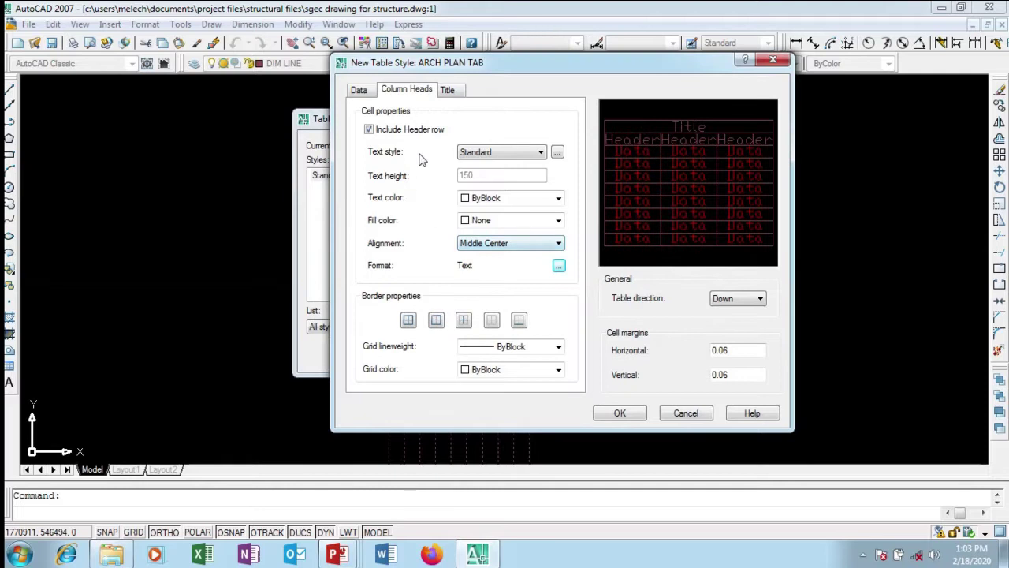
click(456, 92)
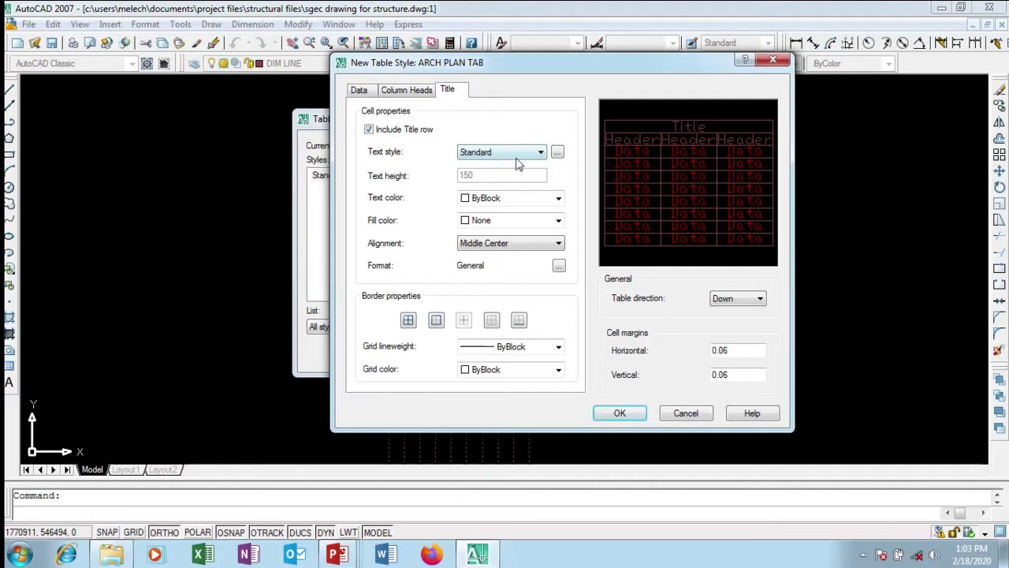
- Raise ARCH PLAN TEX height to 200 and use it for the title text
click(557, 151)
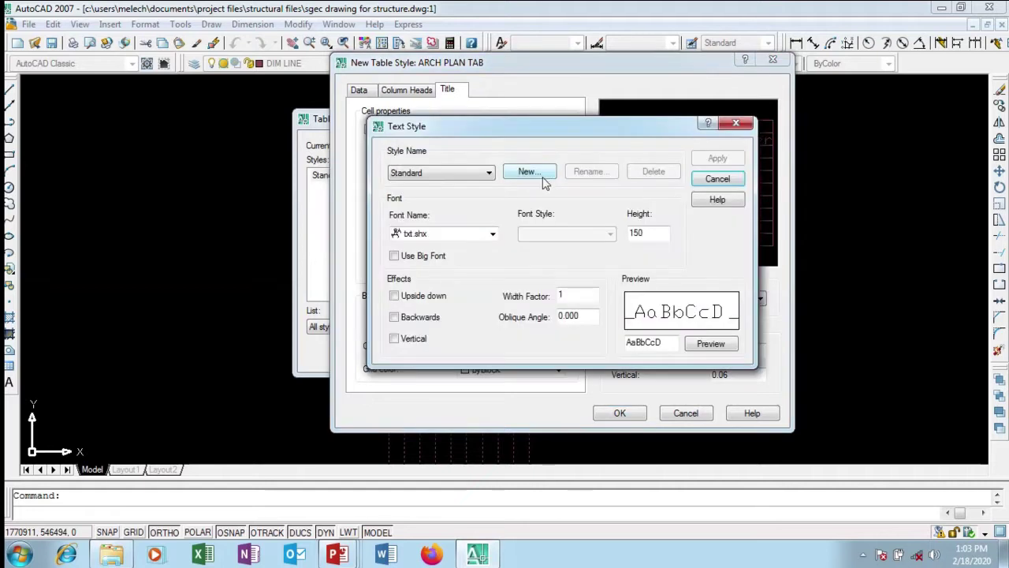
click(488, 173)
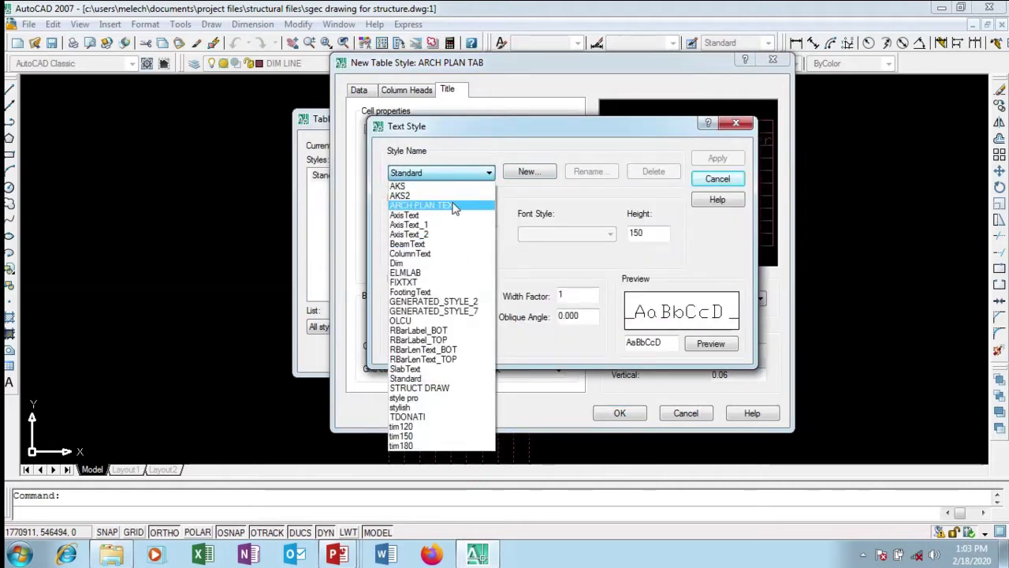
click(453, 207)
double_click(642, 235)
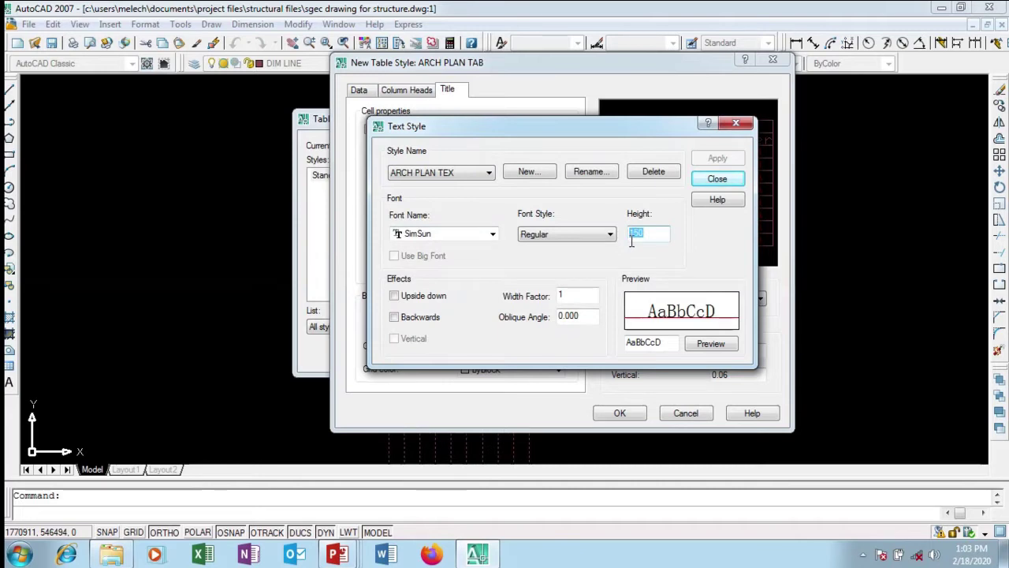
text(200)
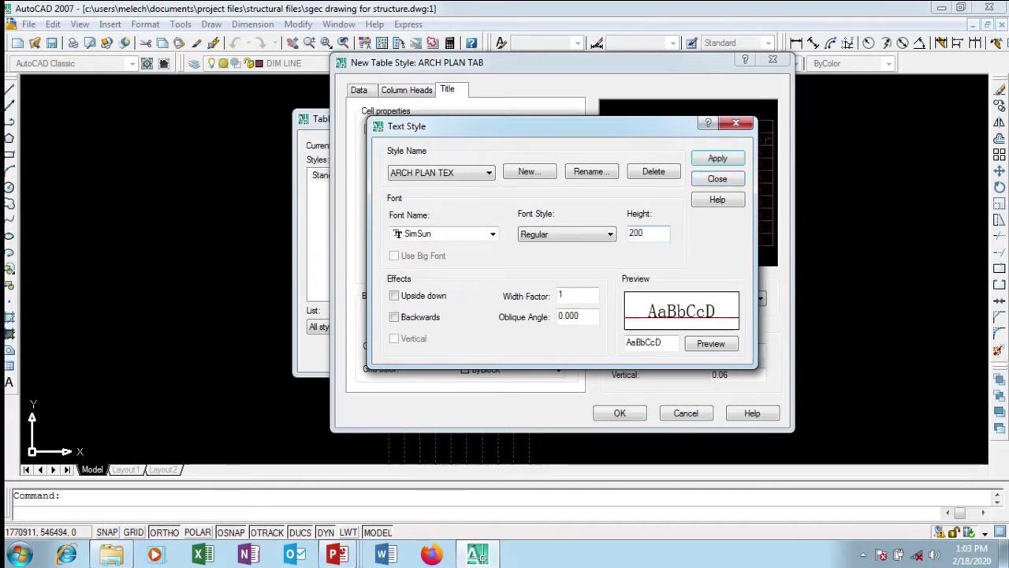
click(716, 160)
click(716, 180)
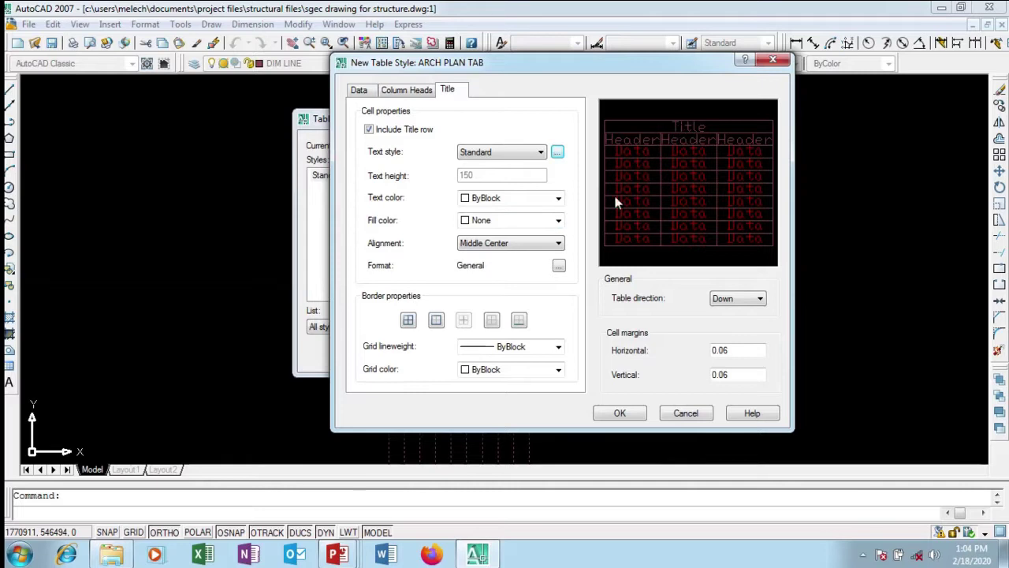
click(523, 156)
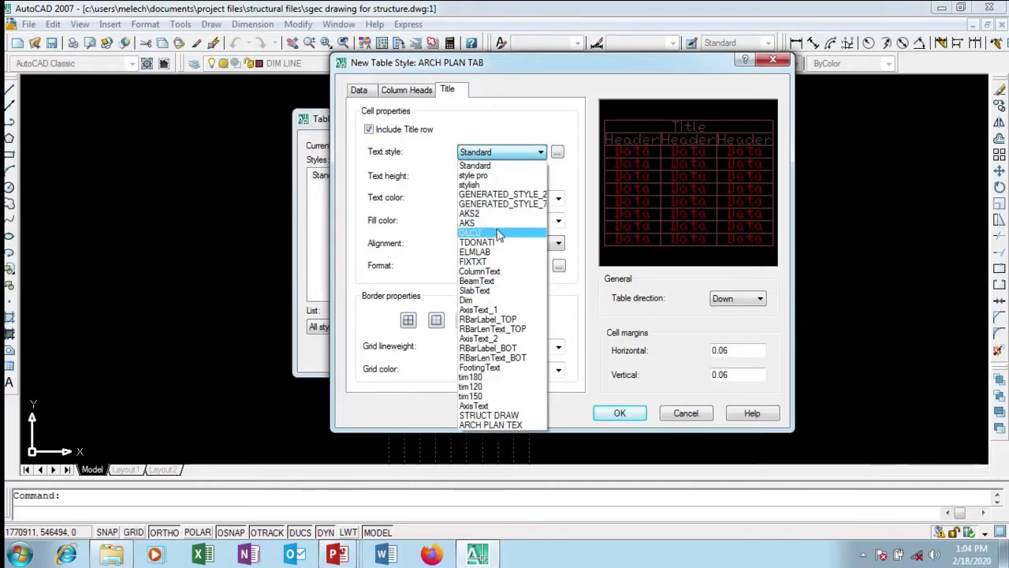
click(491, 424)
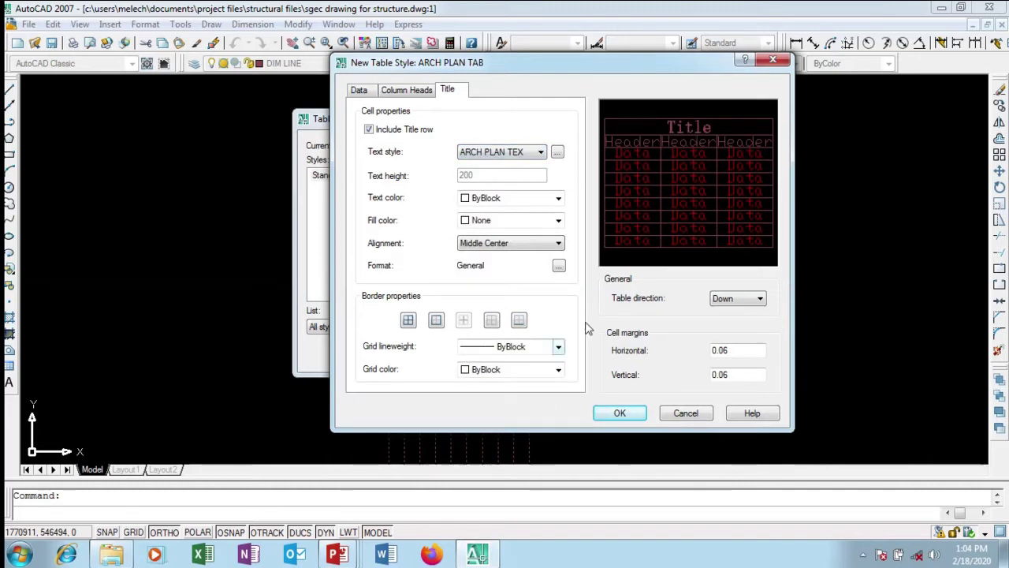
- Save ARCH PLAN TAB, set it as the current table style, and close the manager
click(619, 414)
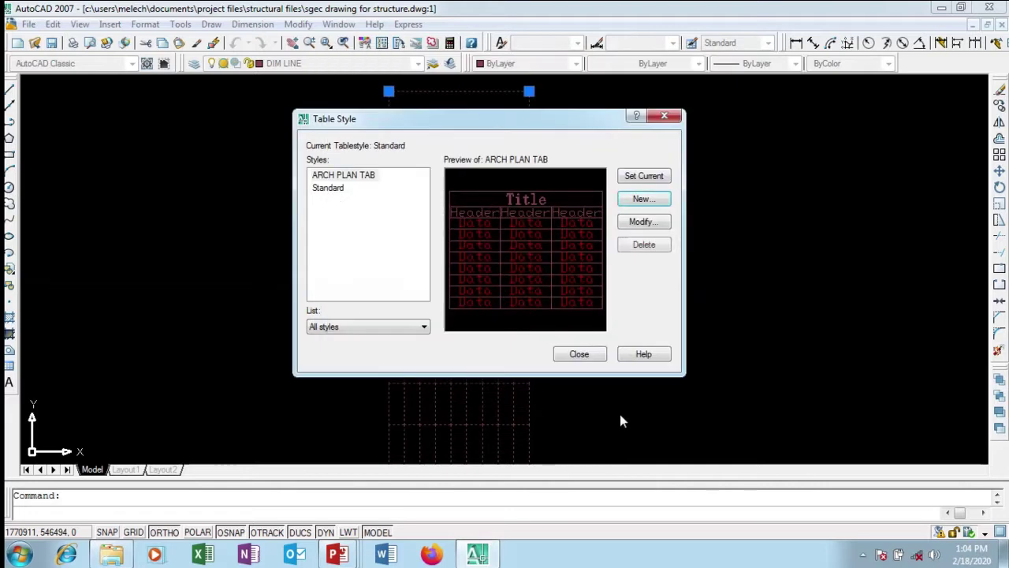
click(352, 175)
click(652, 180)
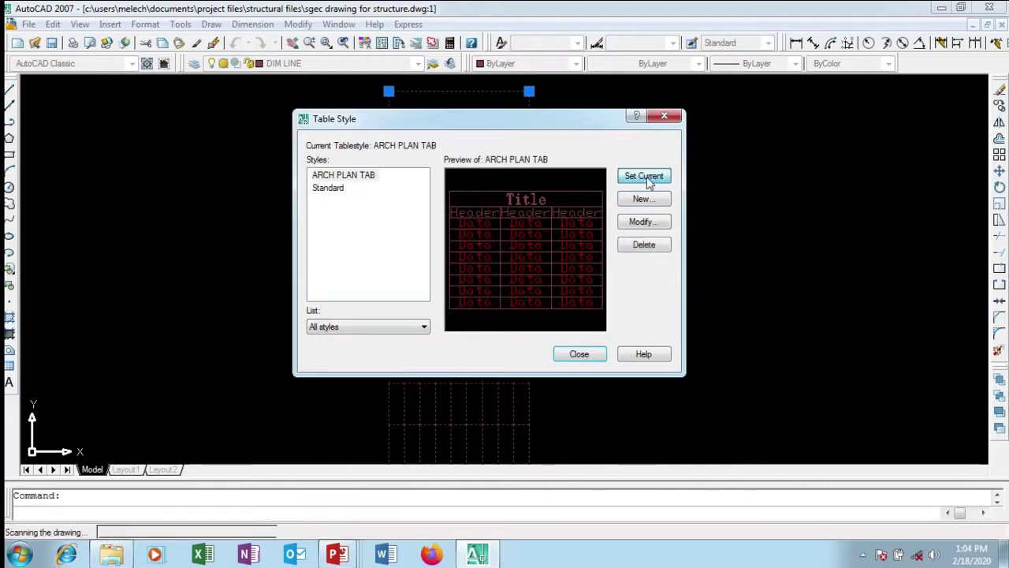
click(593, 356)
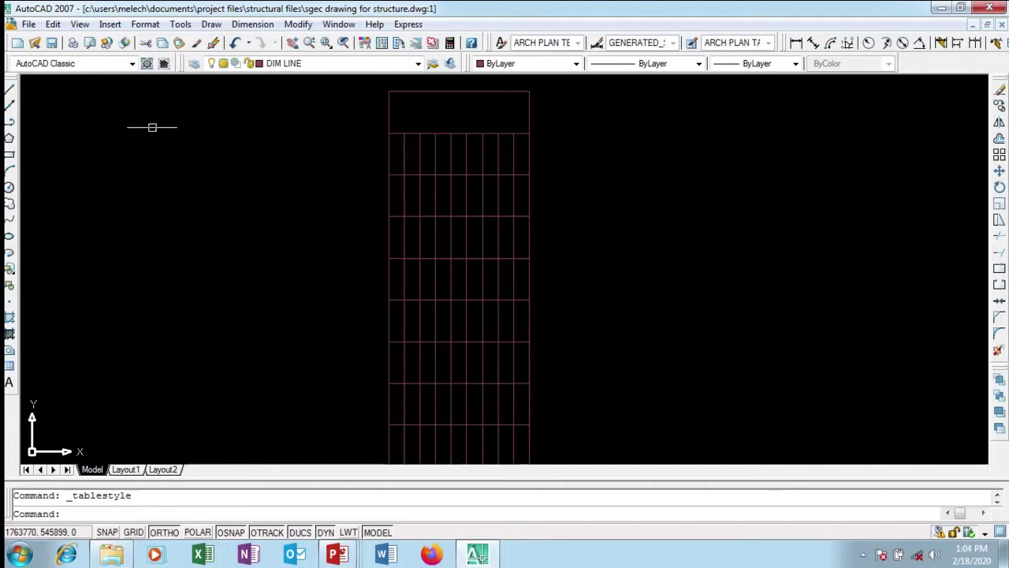
scroll(386, 144, down, 3)
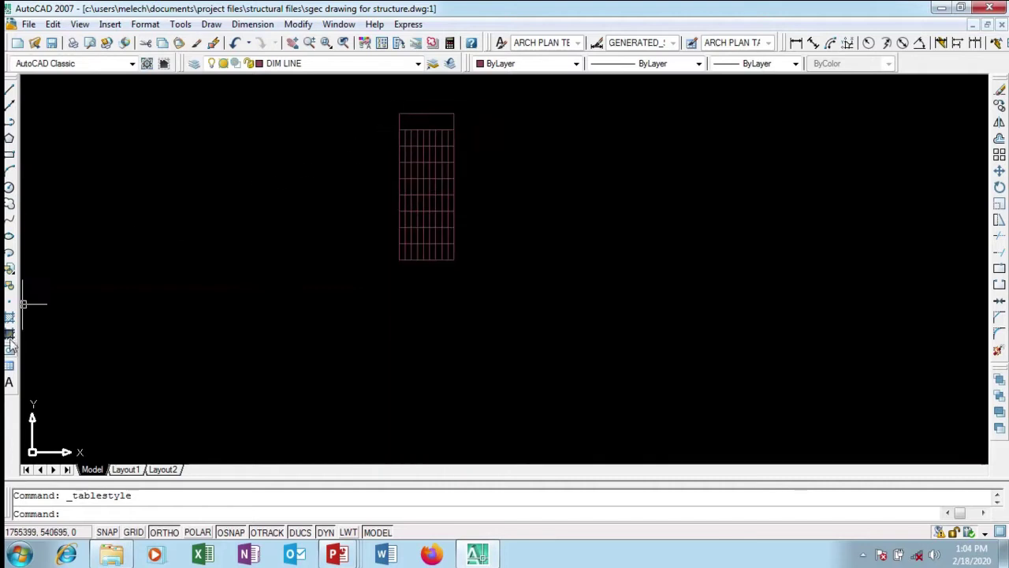
- Start a new table with 9 columns, 17 data rows and row height 15, placed by window
click(9, 366)
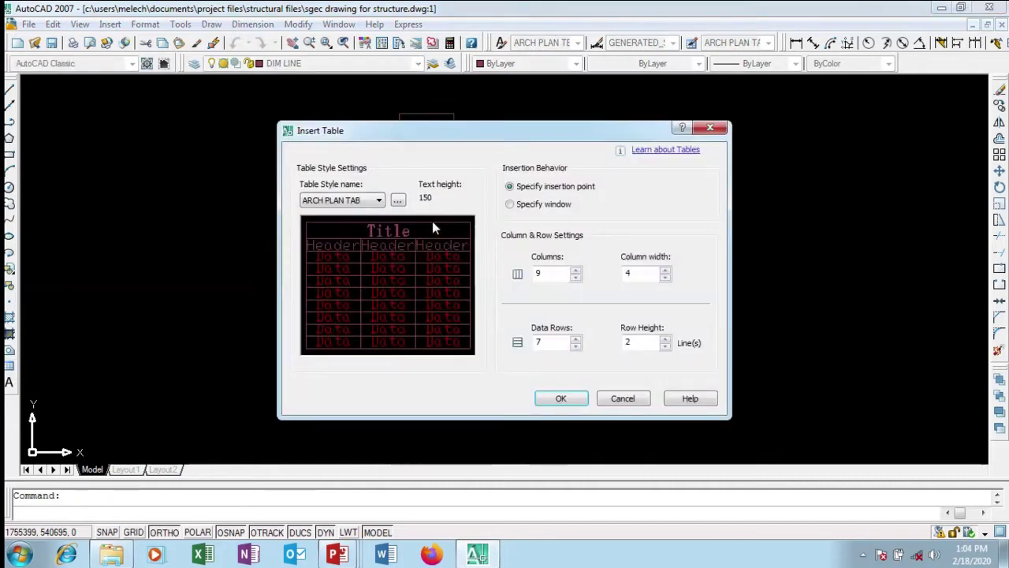
double_click(545, 276)
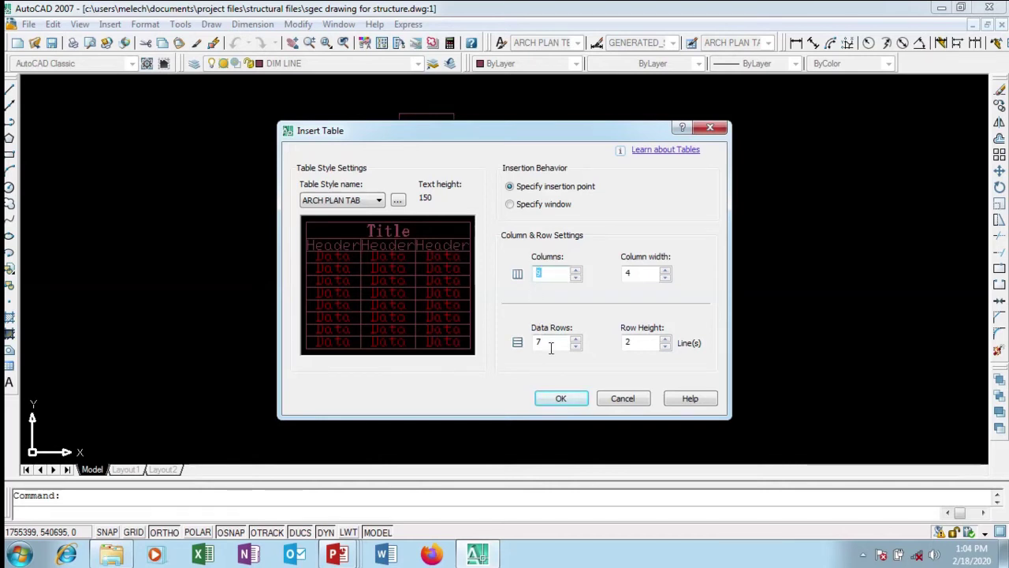
click(537, 273)
text(9)
key(Tab)
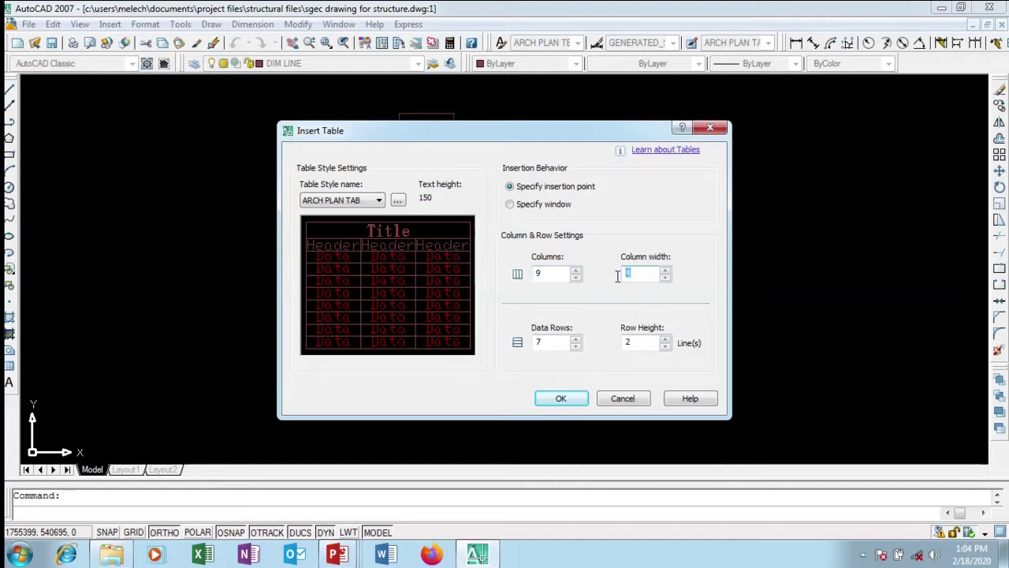
double_click(540, 343)
text(1)
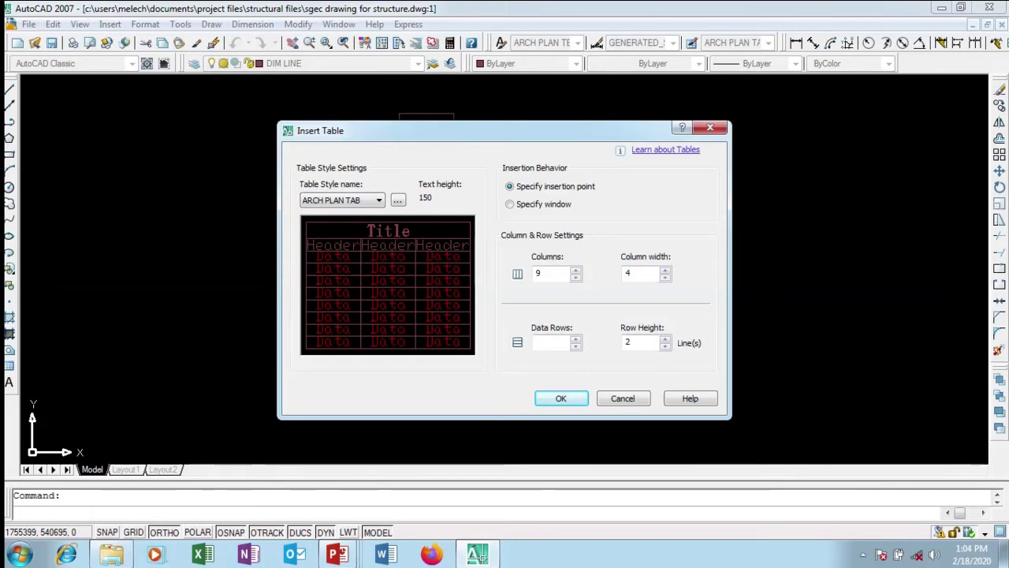
text(7)
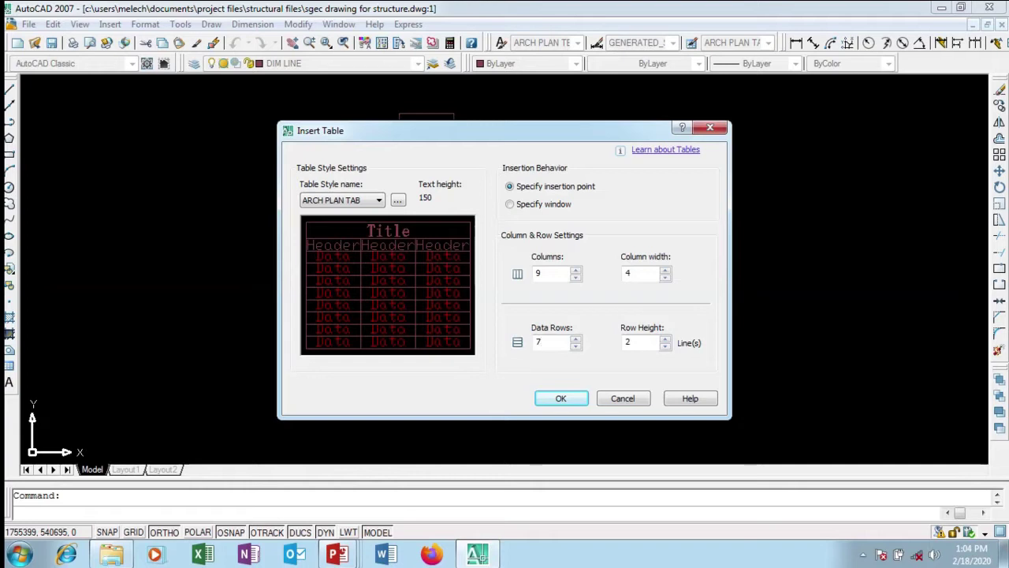
double_click(641, 347)
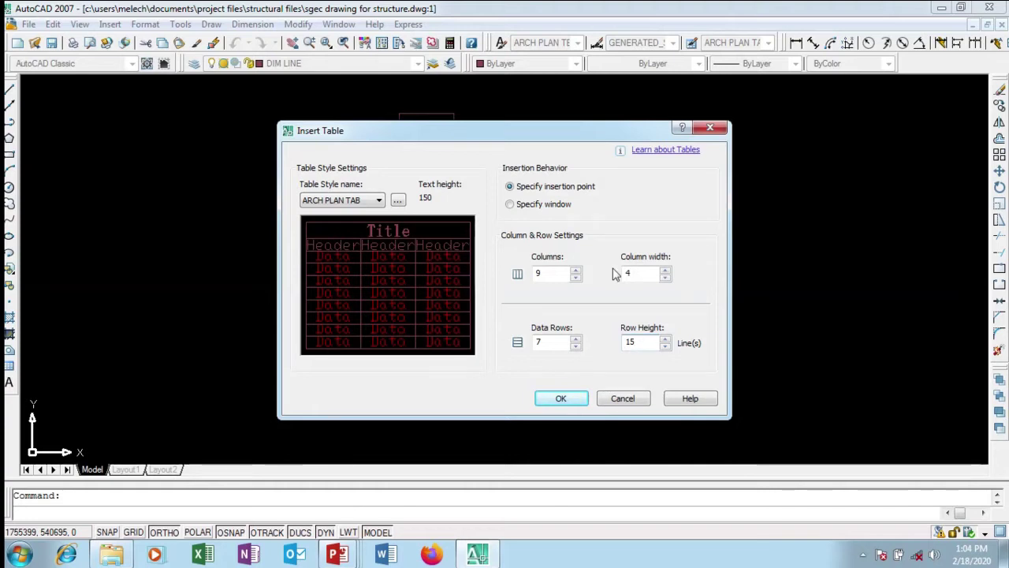
click(549, 207)
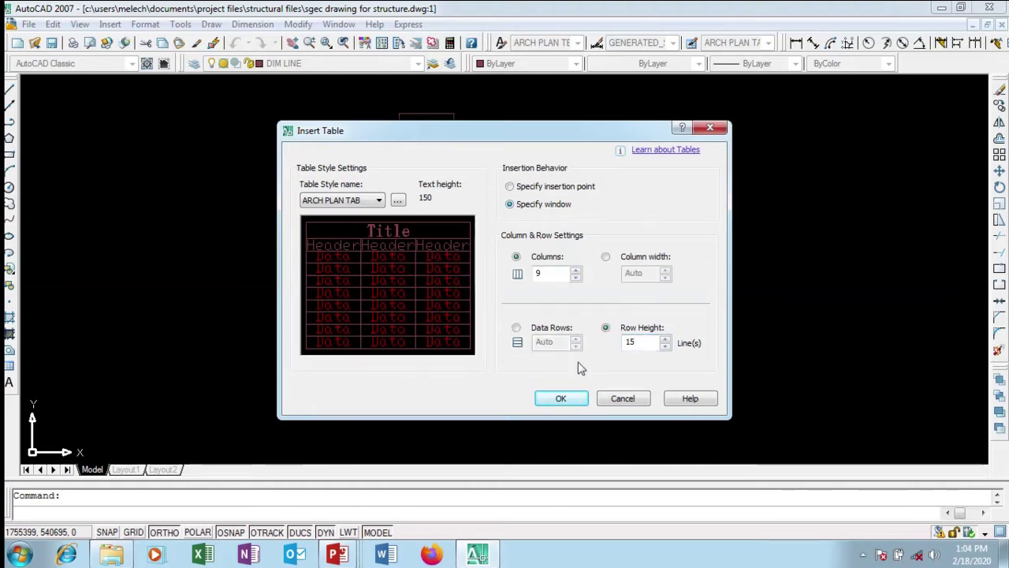
click(560, 398)
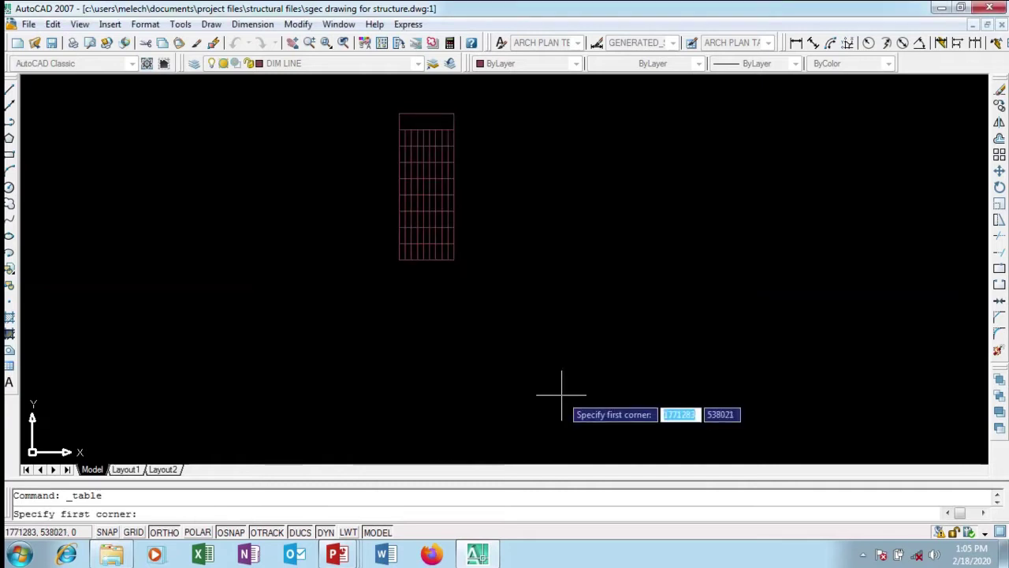
- Window-place the 9-column ARCH PLAN TAB table to the right of the small grid
scroll(528, 324, down, 2)
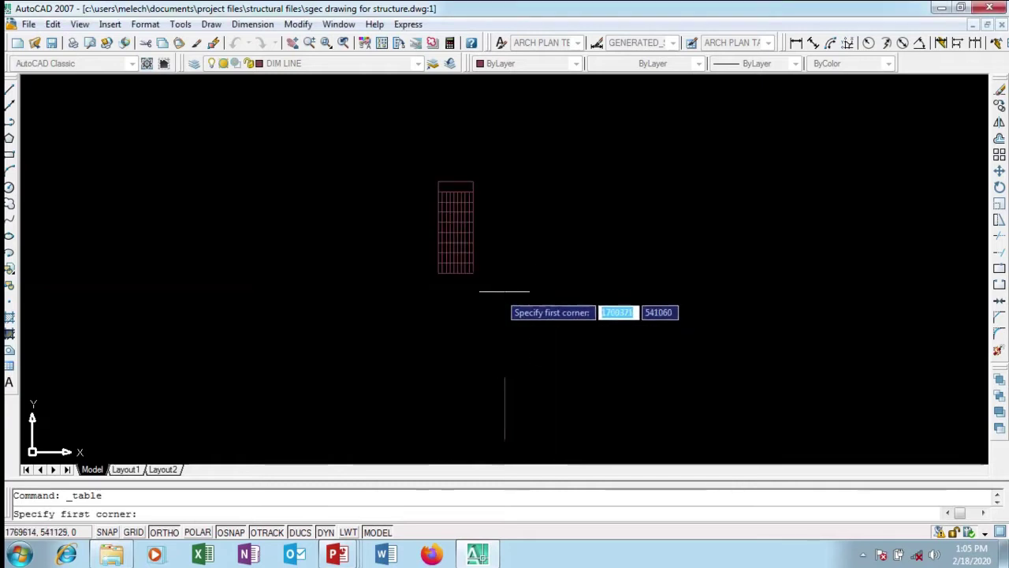
click(610, 198)
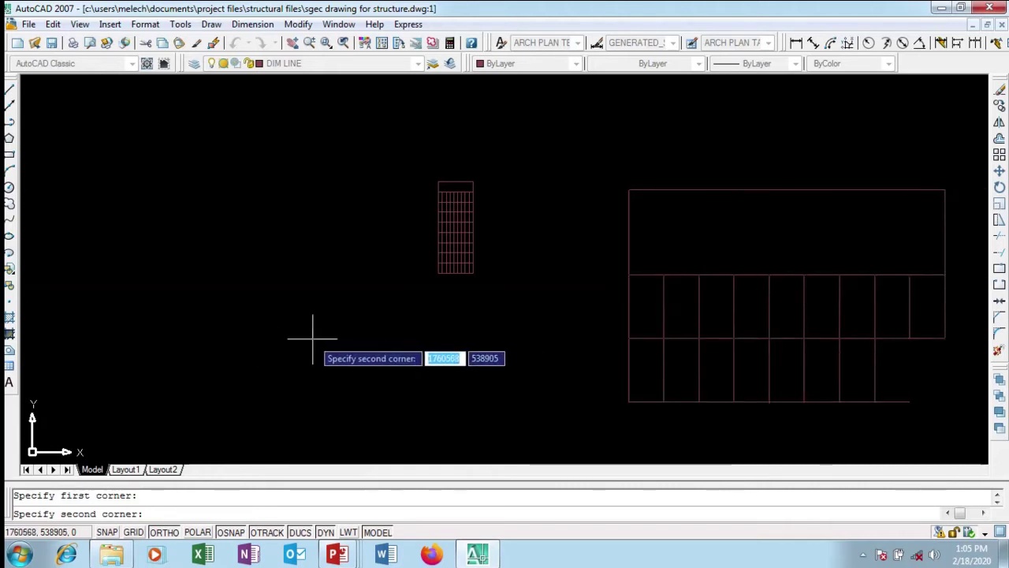
click(284, 332)
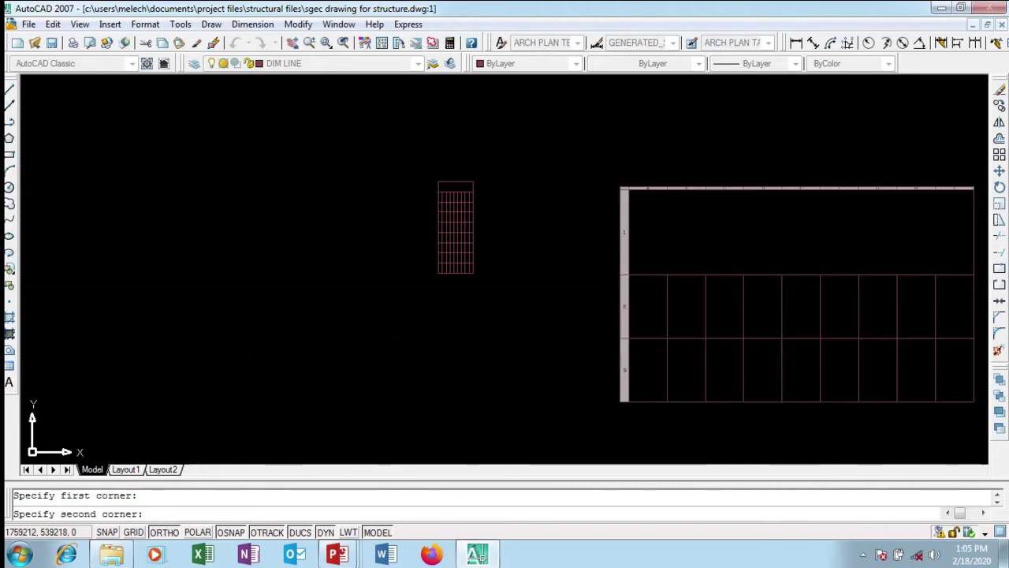
scroll(450, 264, down, 2)
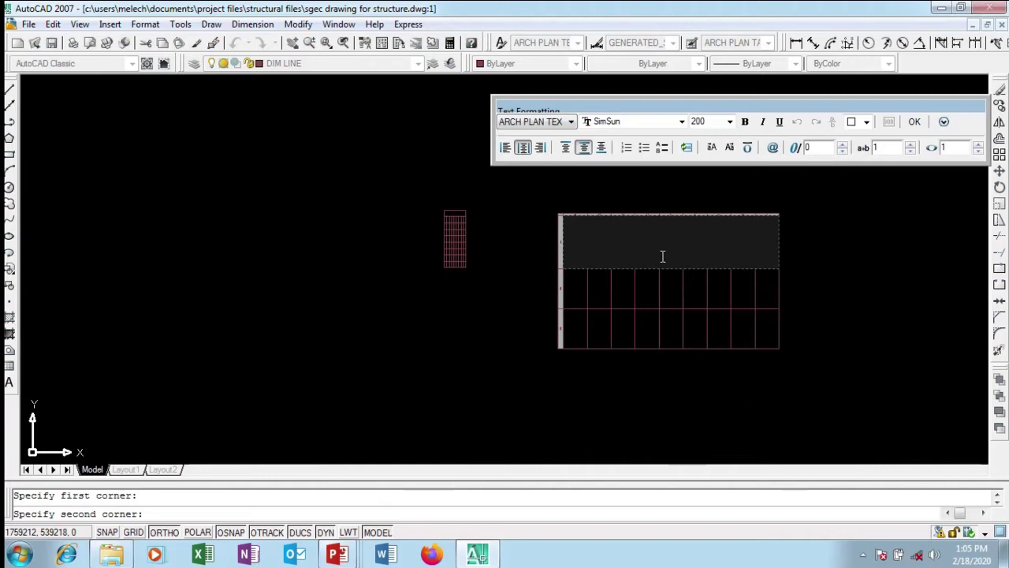
- Enter CONSTRUCTION MATERIAL as the title and enlarge it to text height 500
scroll(671, 247, up, 3)
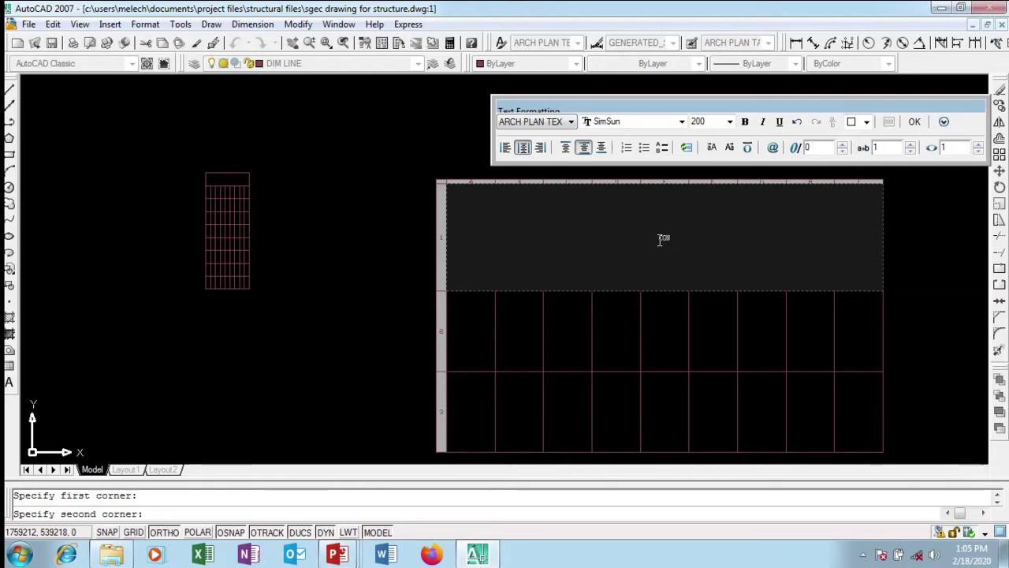
text(STRU)
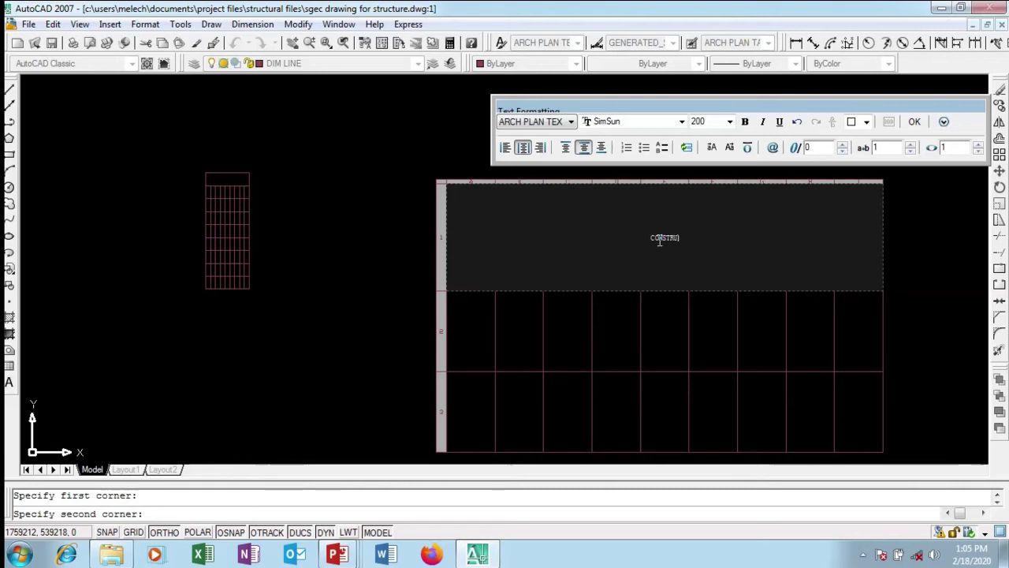
text(CTION MATERIA)
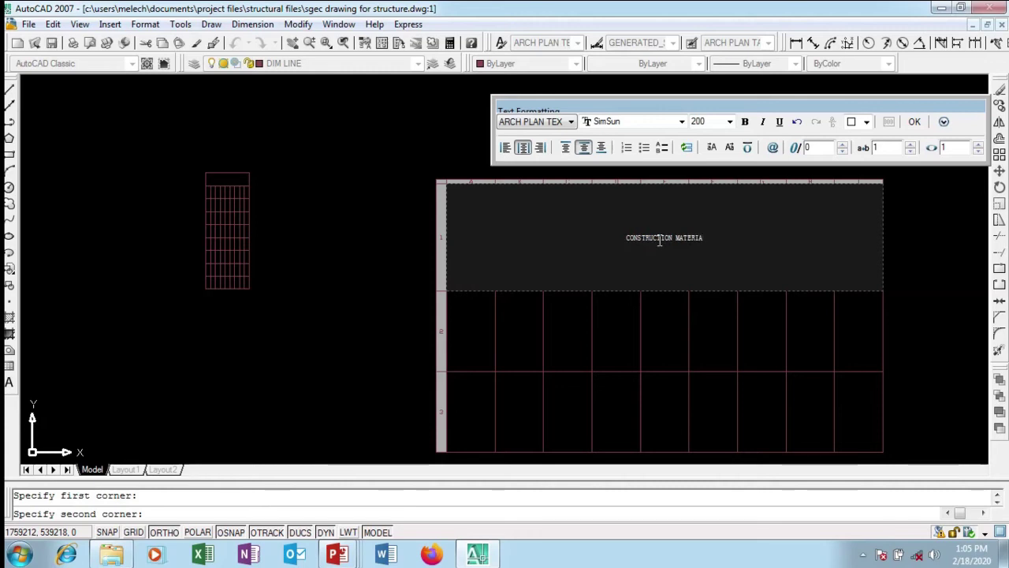
text(L)
drag(716, 239, 599, 238)
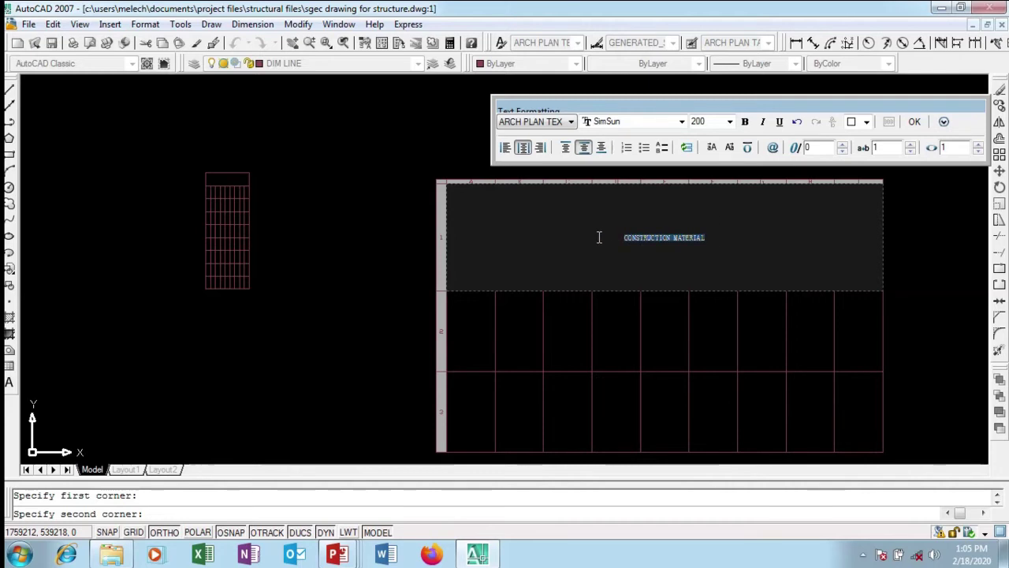
double_click(706, 122)
text(500)
key(Return)
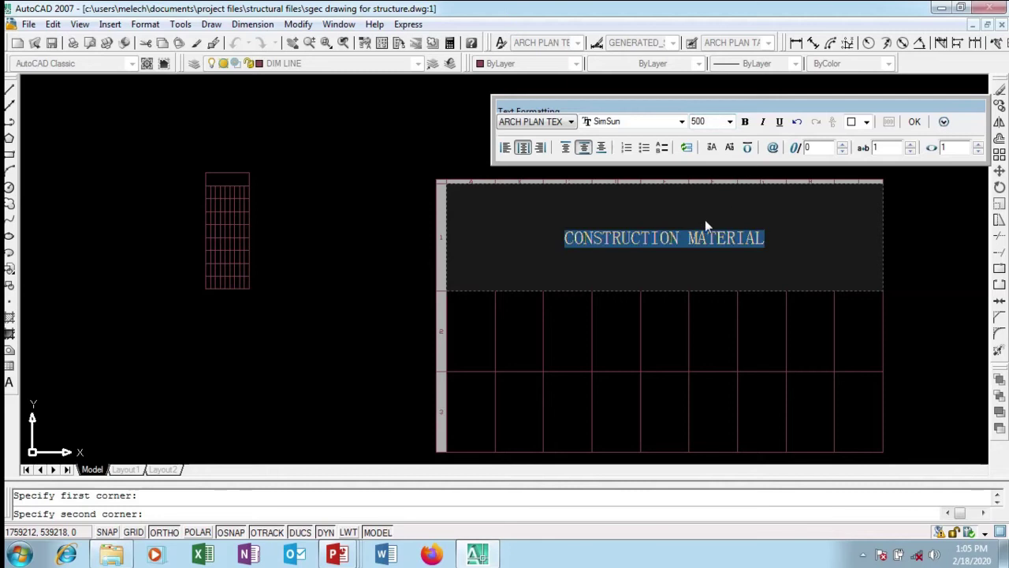
click(915, 121)
scroll(619, 155, down, 2)
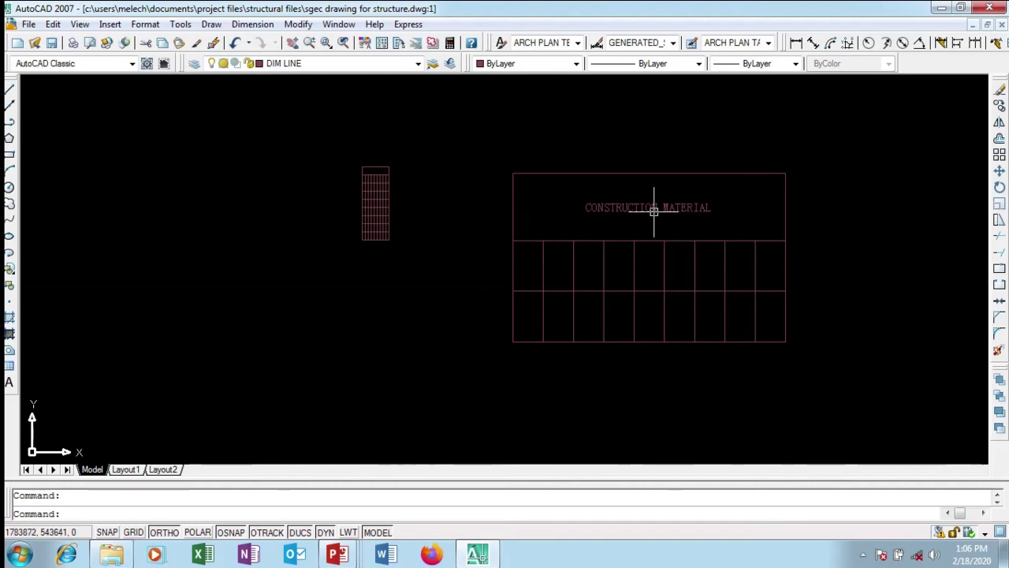
scroll(653, 211, up, 2)
scroll(604, 212, down, 3)
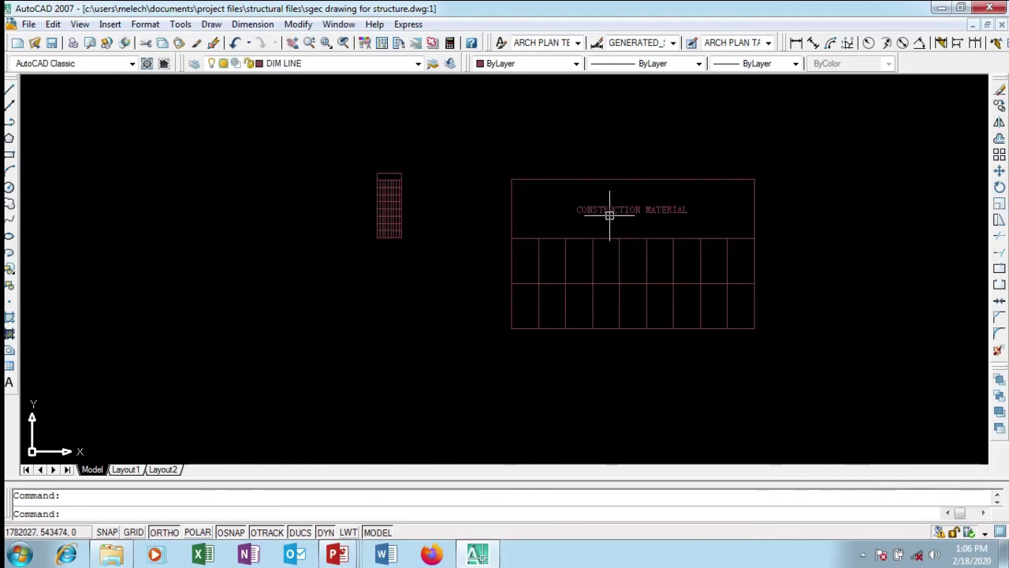